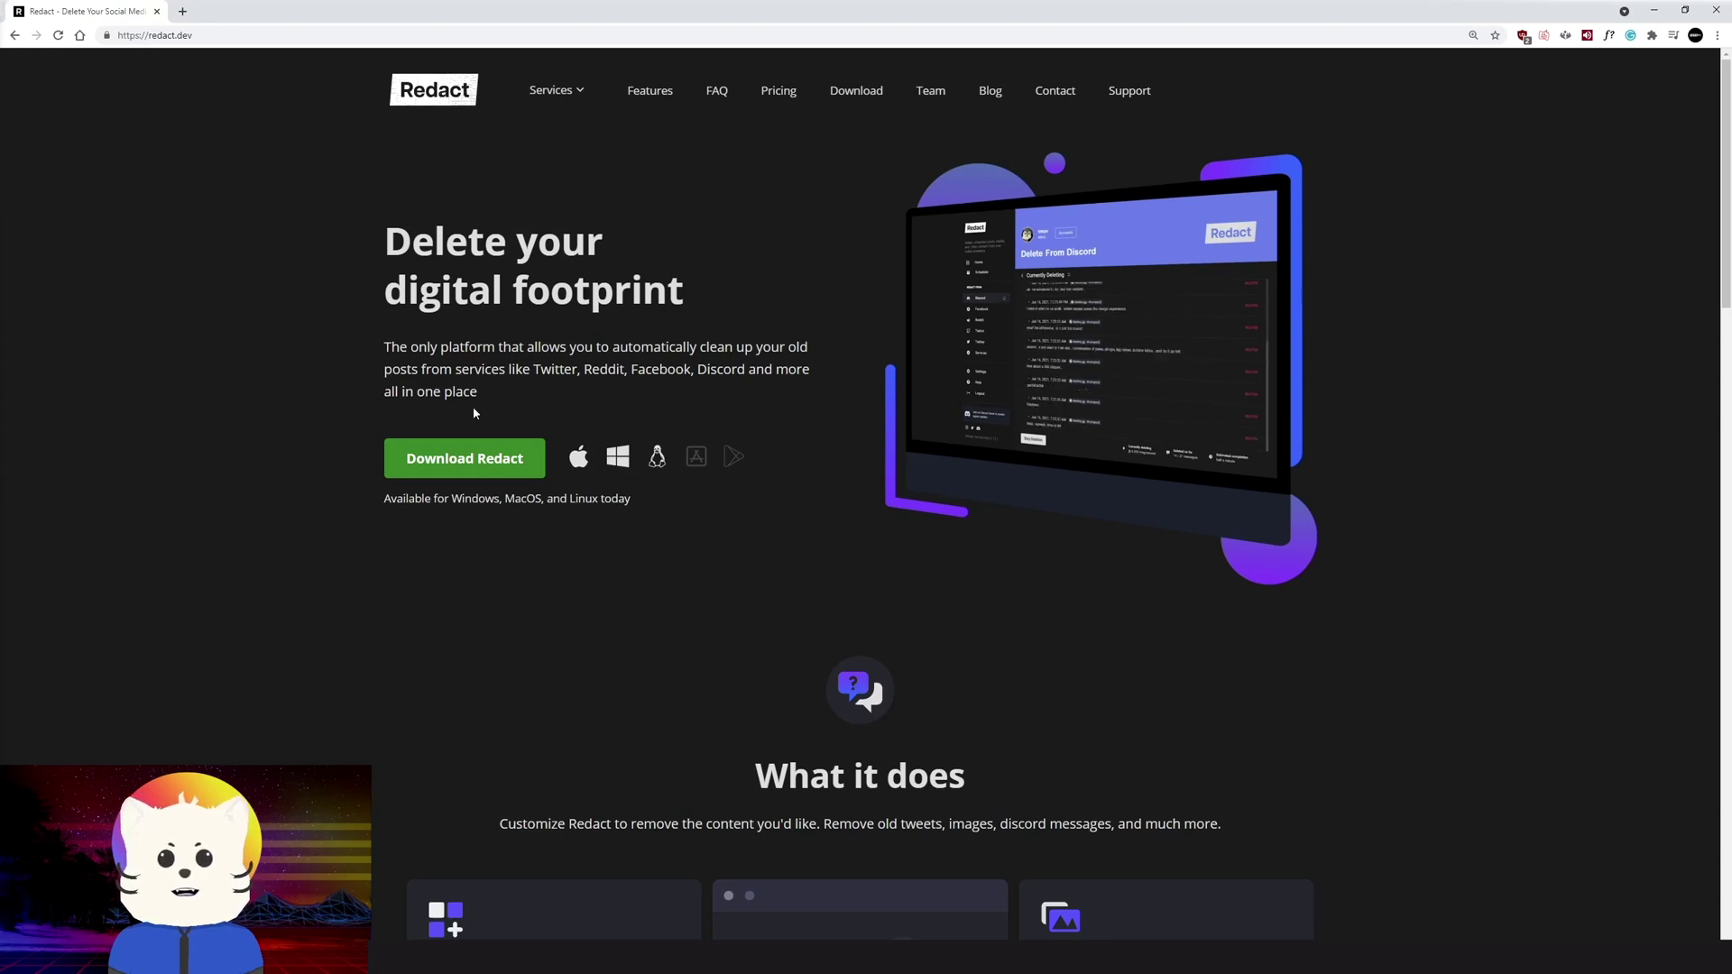
# Step: Open the Redact download page from the green Download Redact button on redact.dev
pyautogui.click(457, 454)
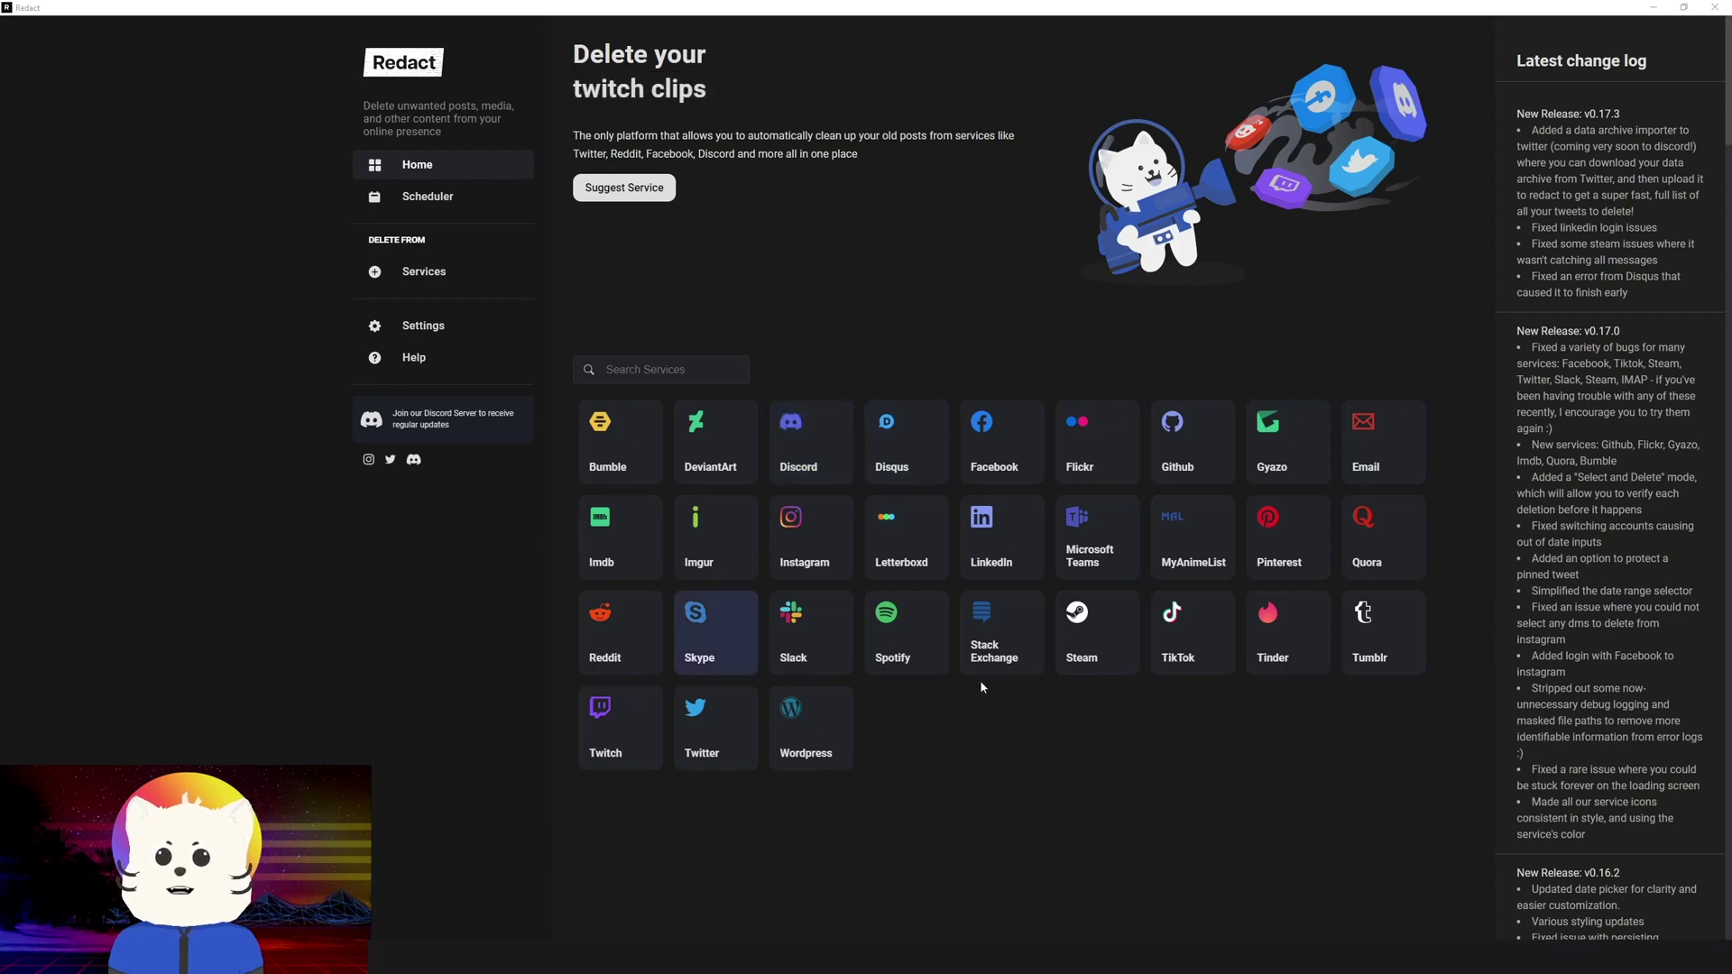
# Step: Search the services for 'facebo' and open the Facebook deletion service
pyautogui.click(644, 367)
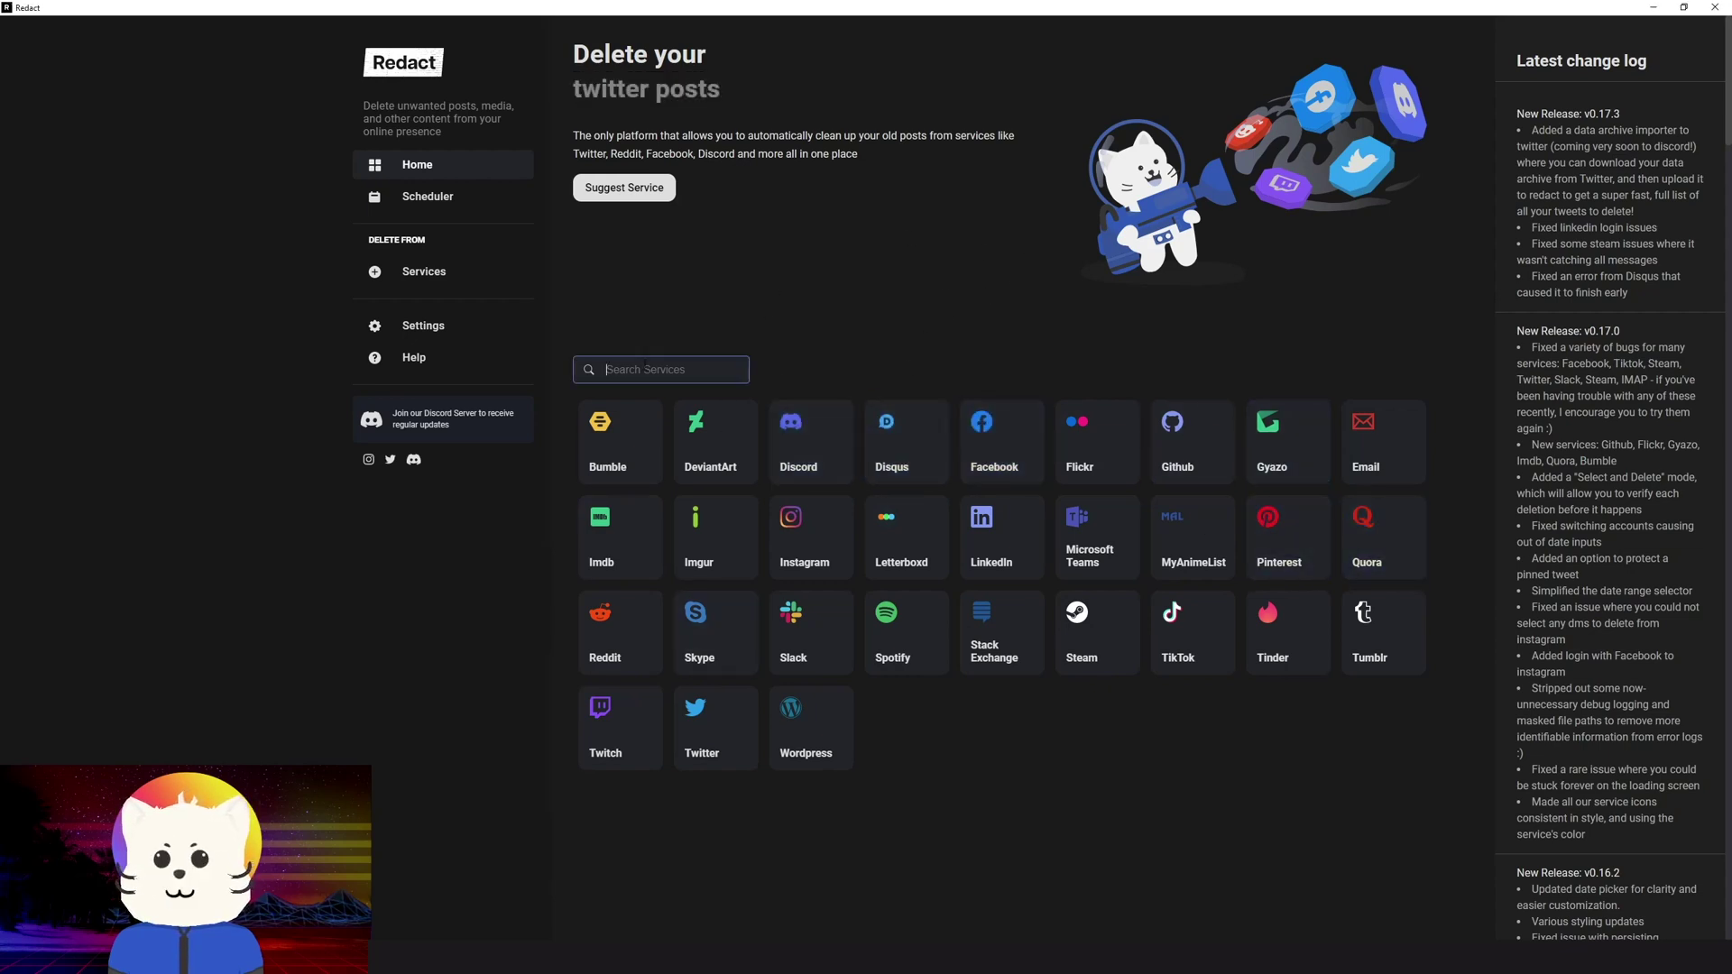
pyautogui.write('facebook')
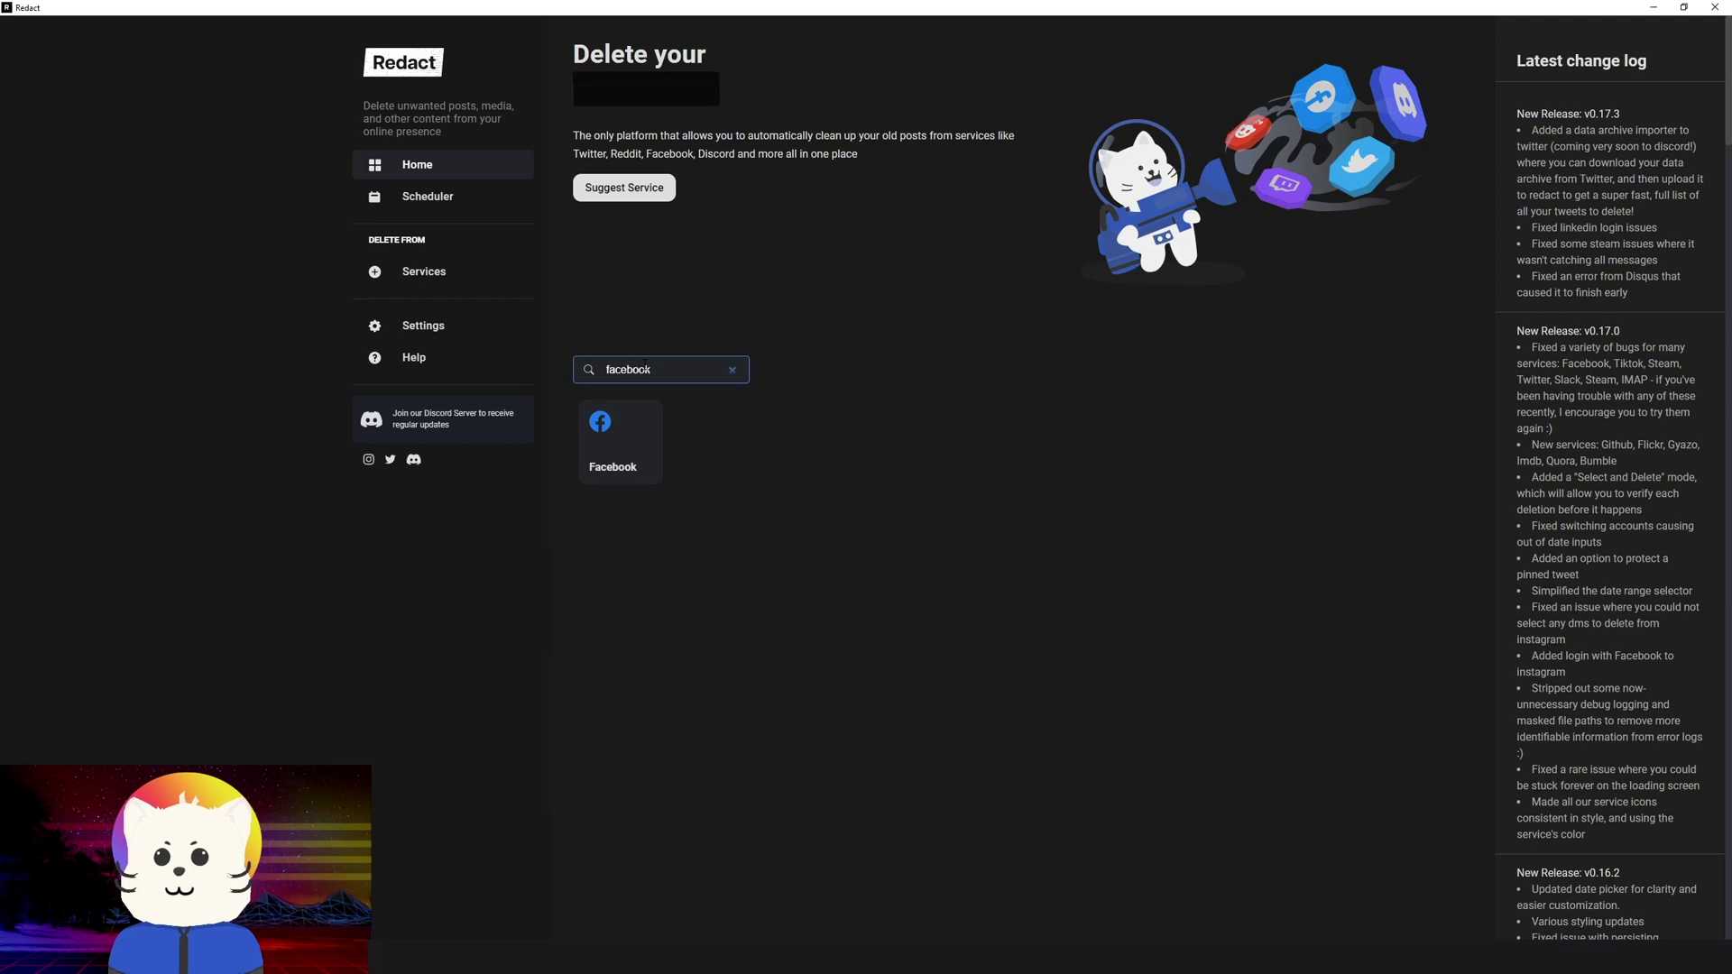
pyautogui.click(651, 433)
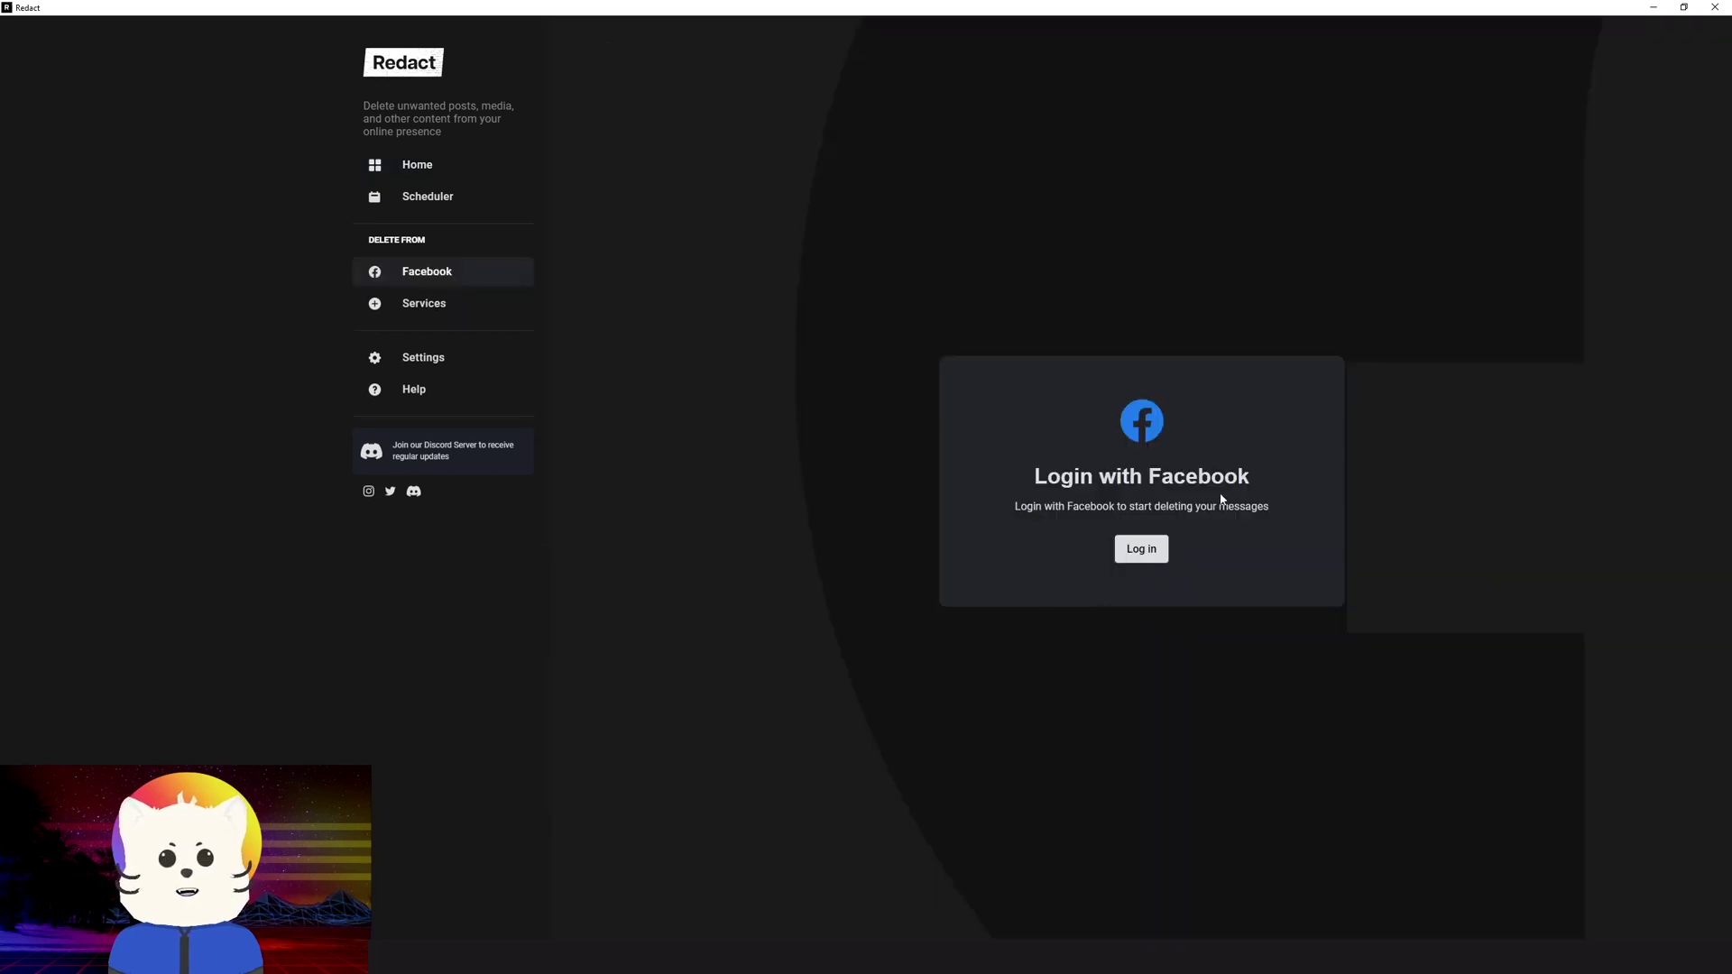
# Step: Log in to Facebook, completing the login and two-factor popups
pyautogui.click(1150, 553)
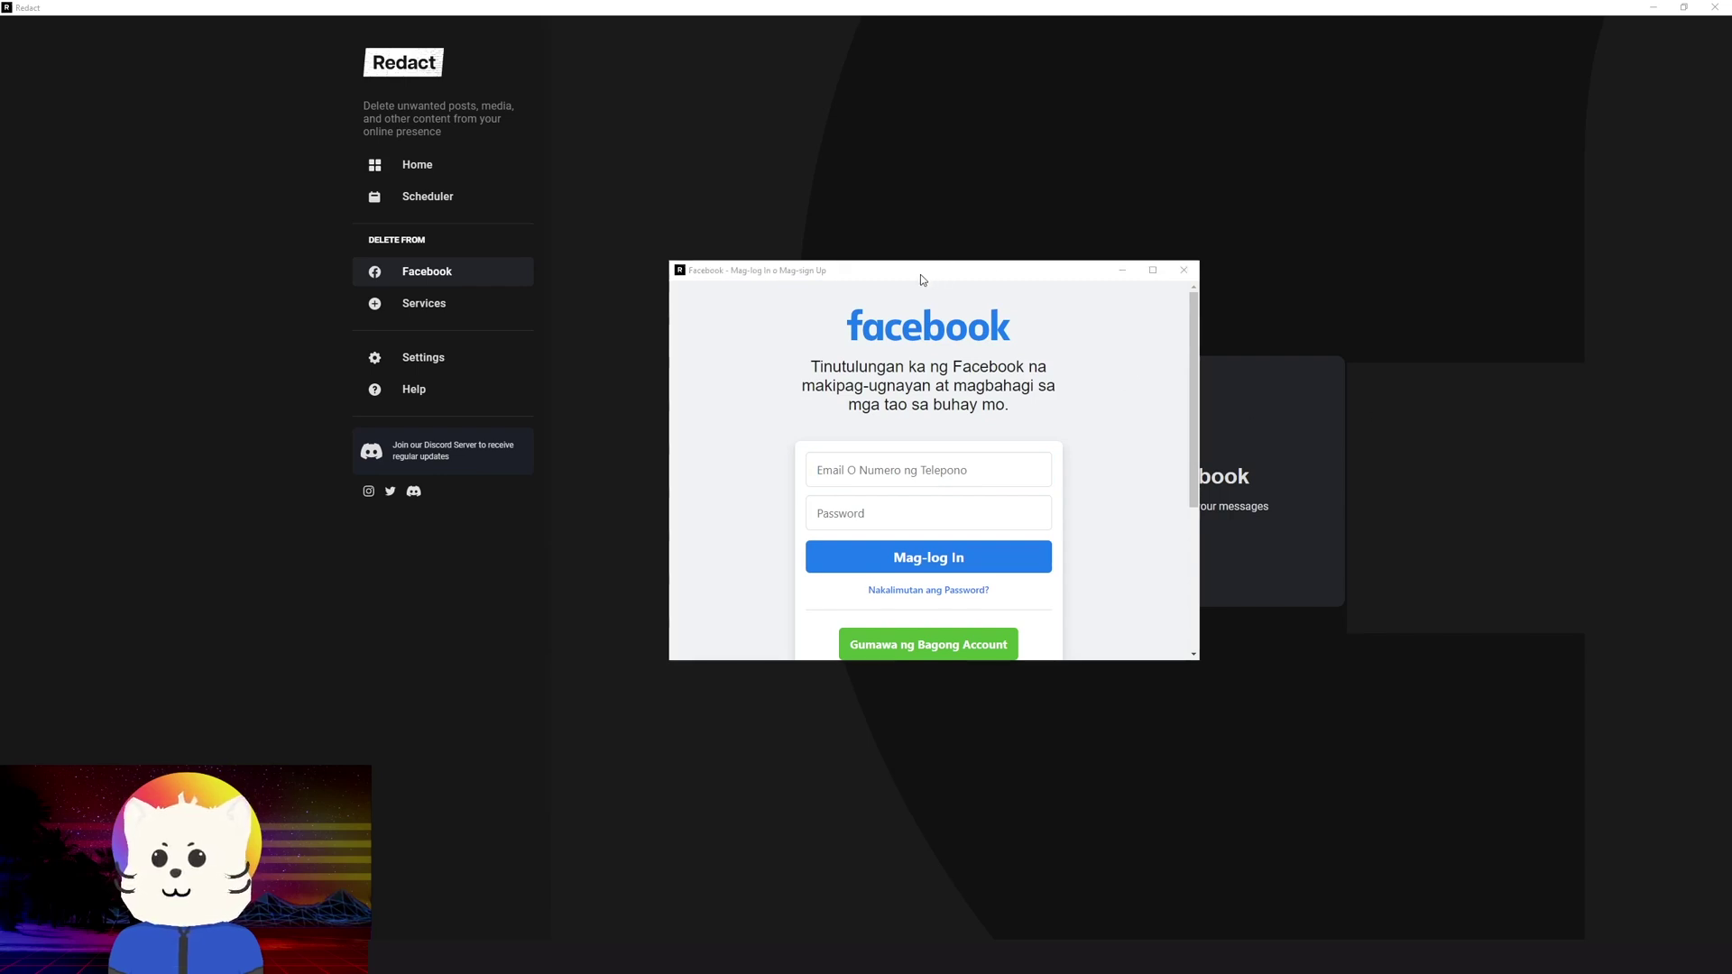
pyautogui.hotkey('alt', 'F4')
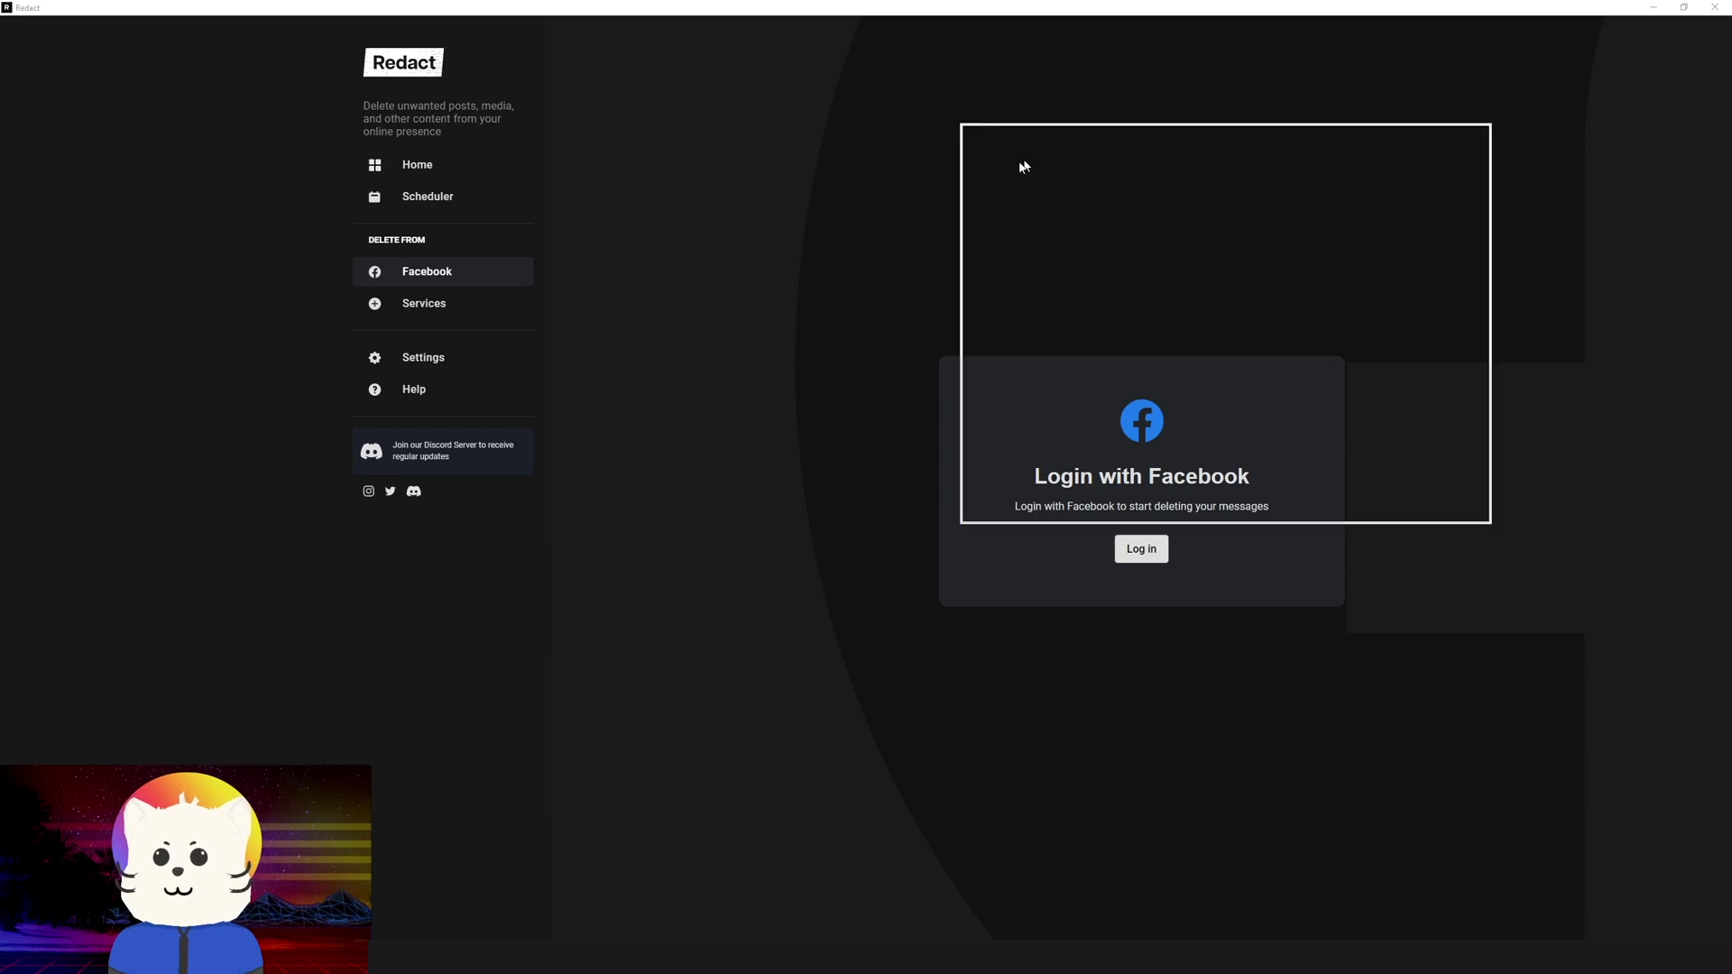
pyautogui.moveTo(979, 171); pyautogui.dragTo(930, 220)
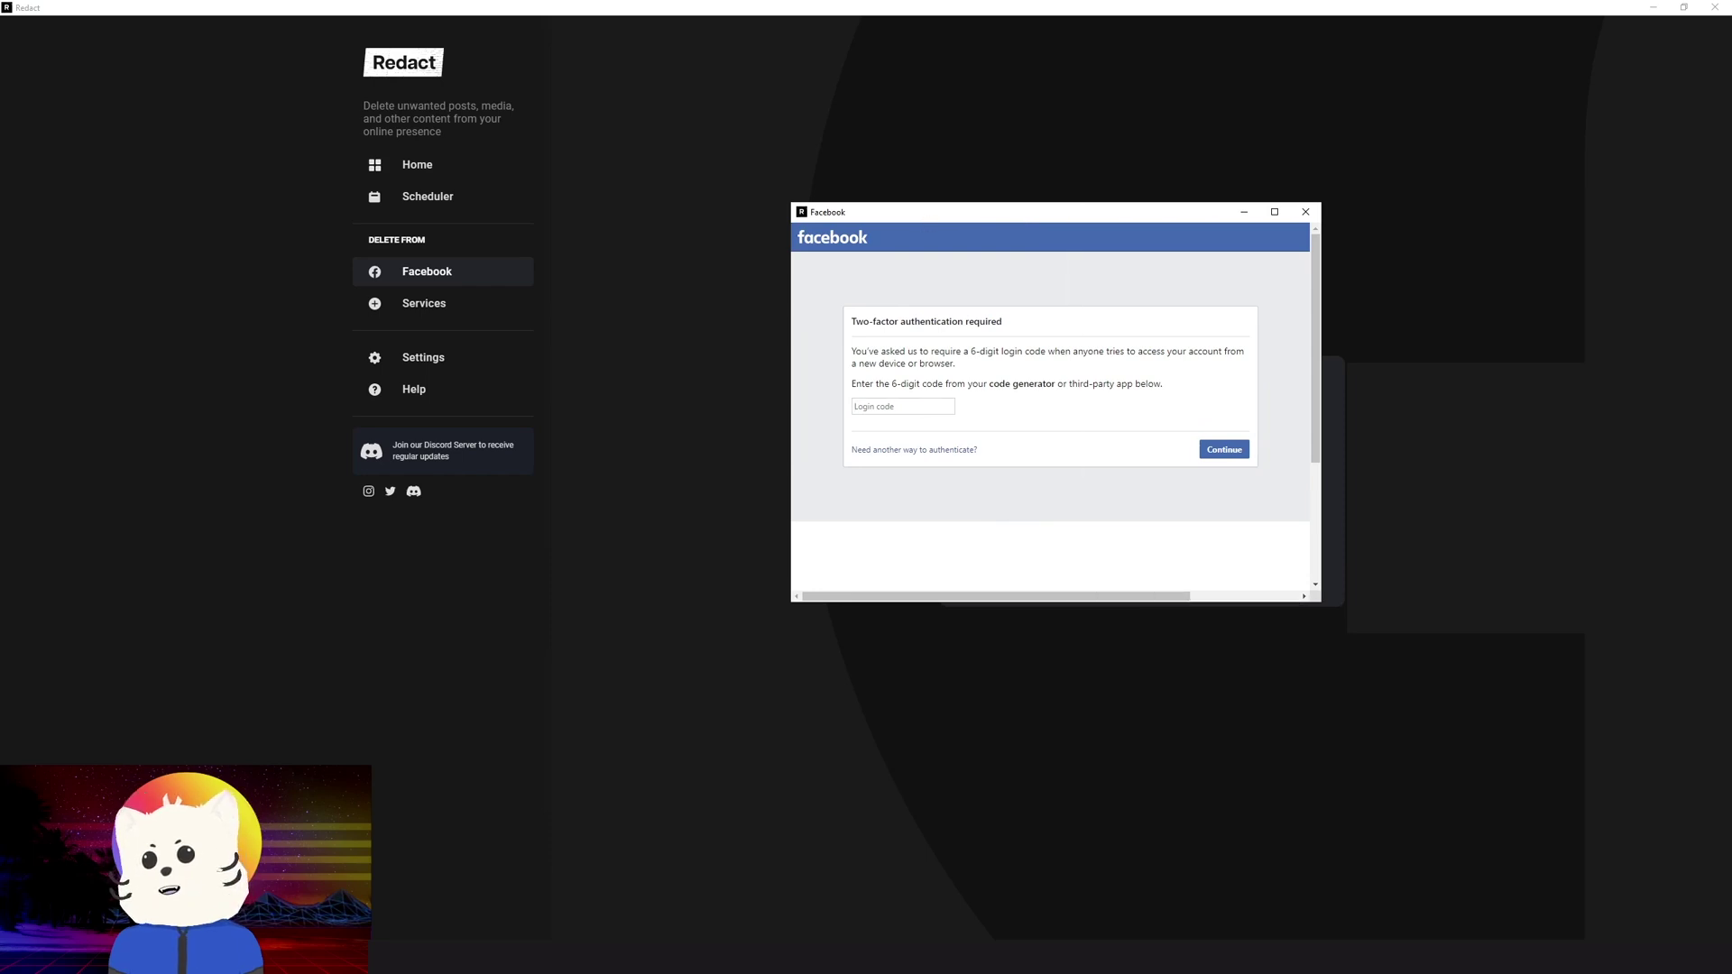
pyautogui.hotkey('alt', 'F4')
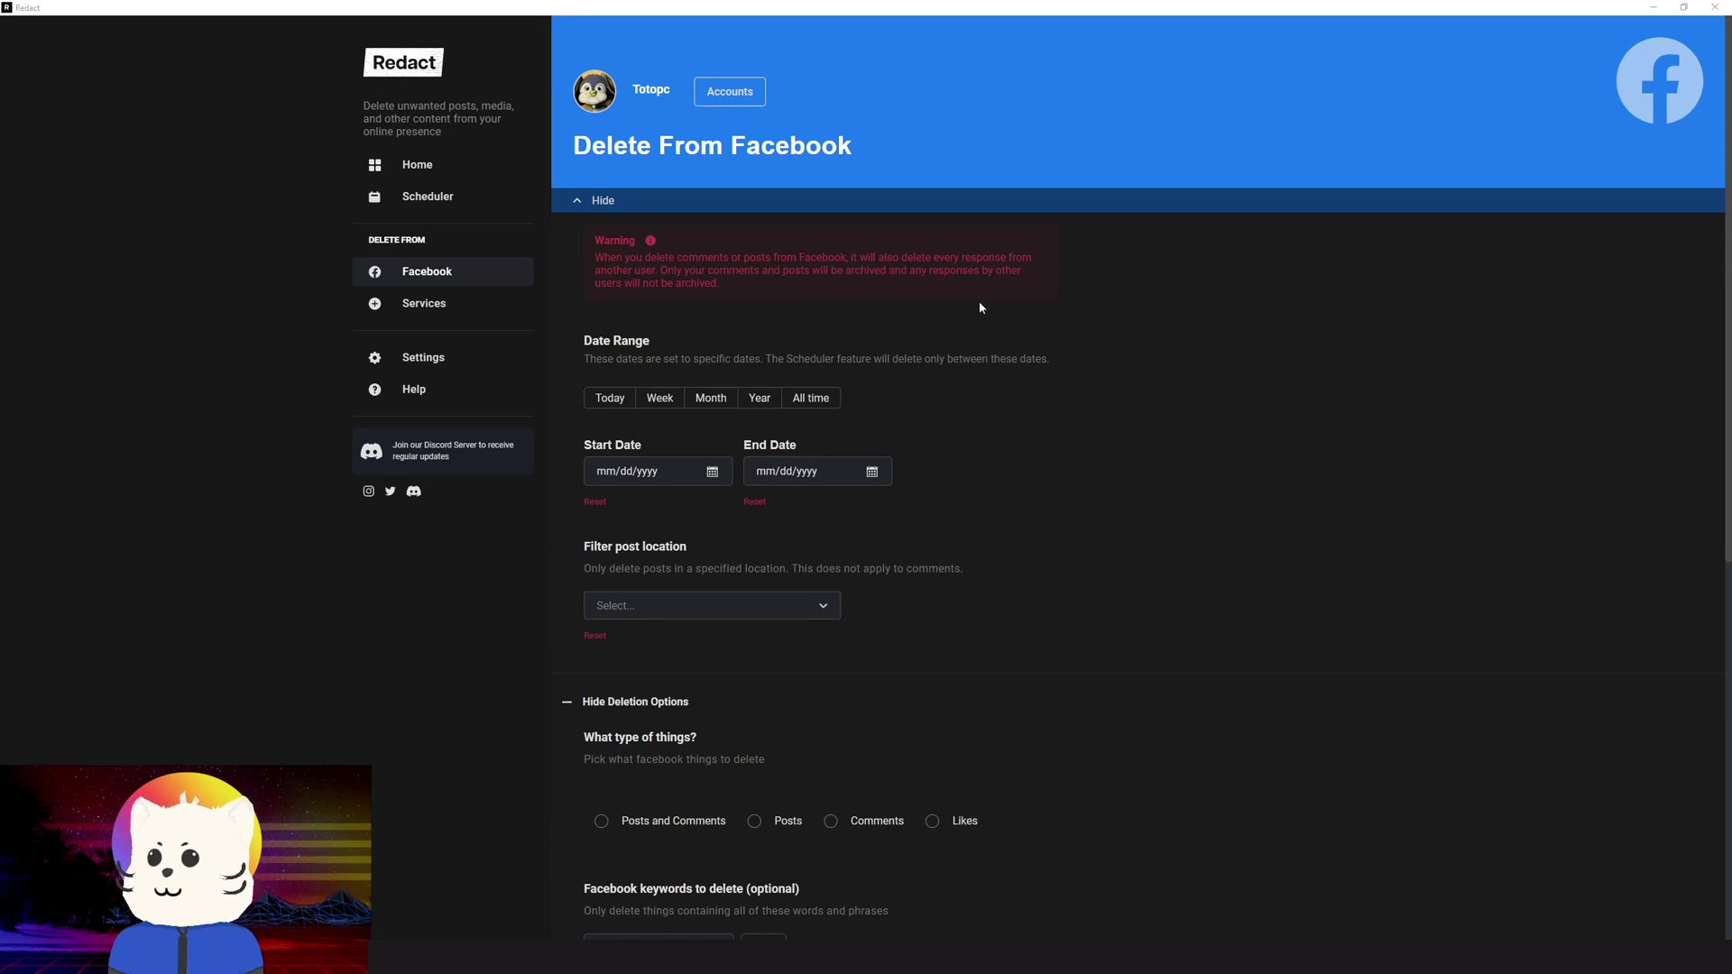
pyautogui.moveTo(733, 257); pyautogui.dragTo(862, 291)
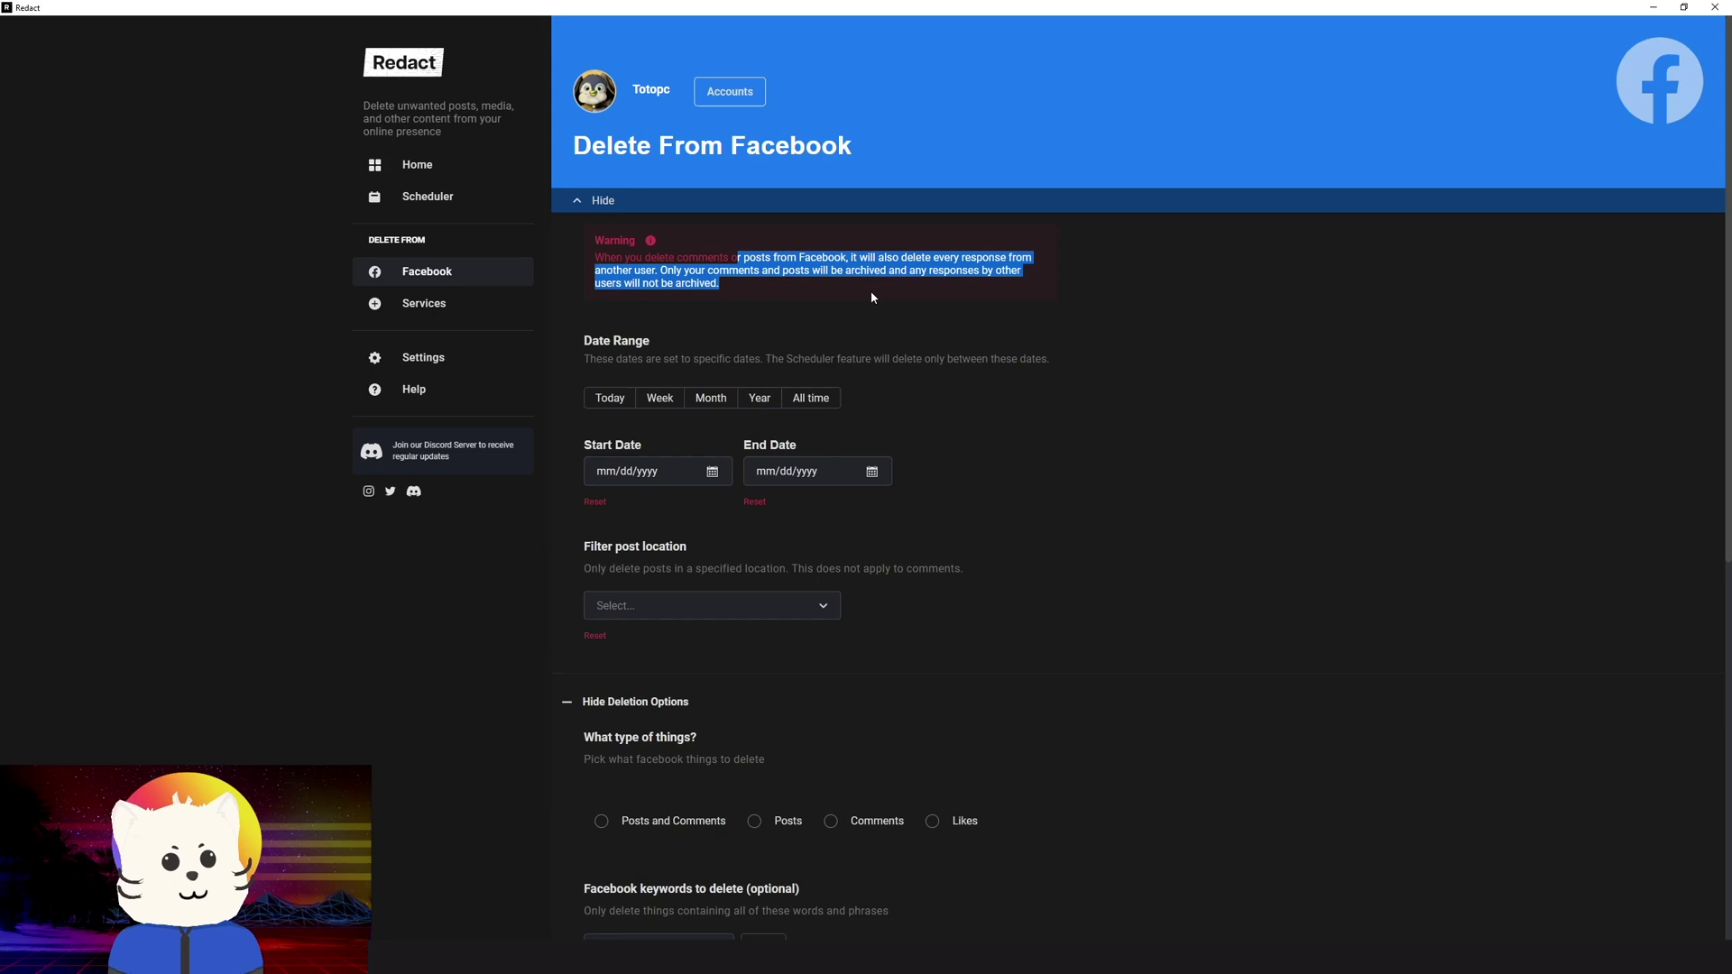
pyautogui.moveTo(731, 257); pyautogui.dragTo(772, 258)
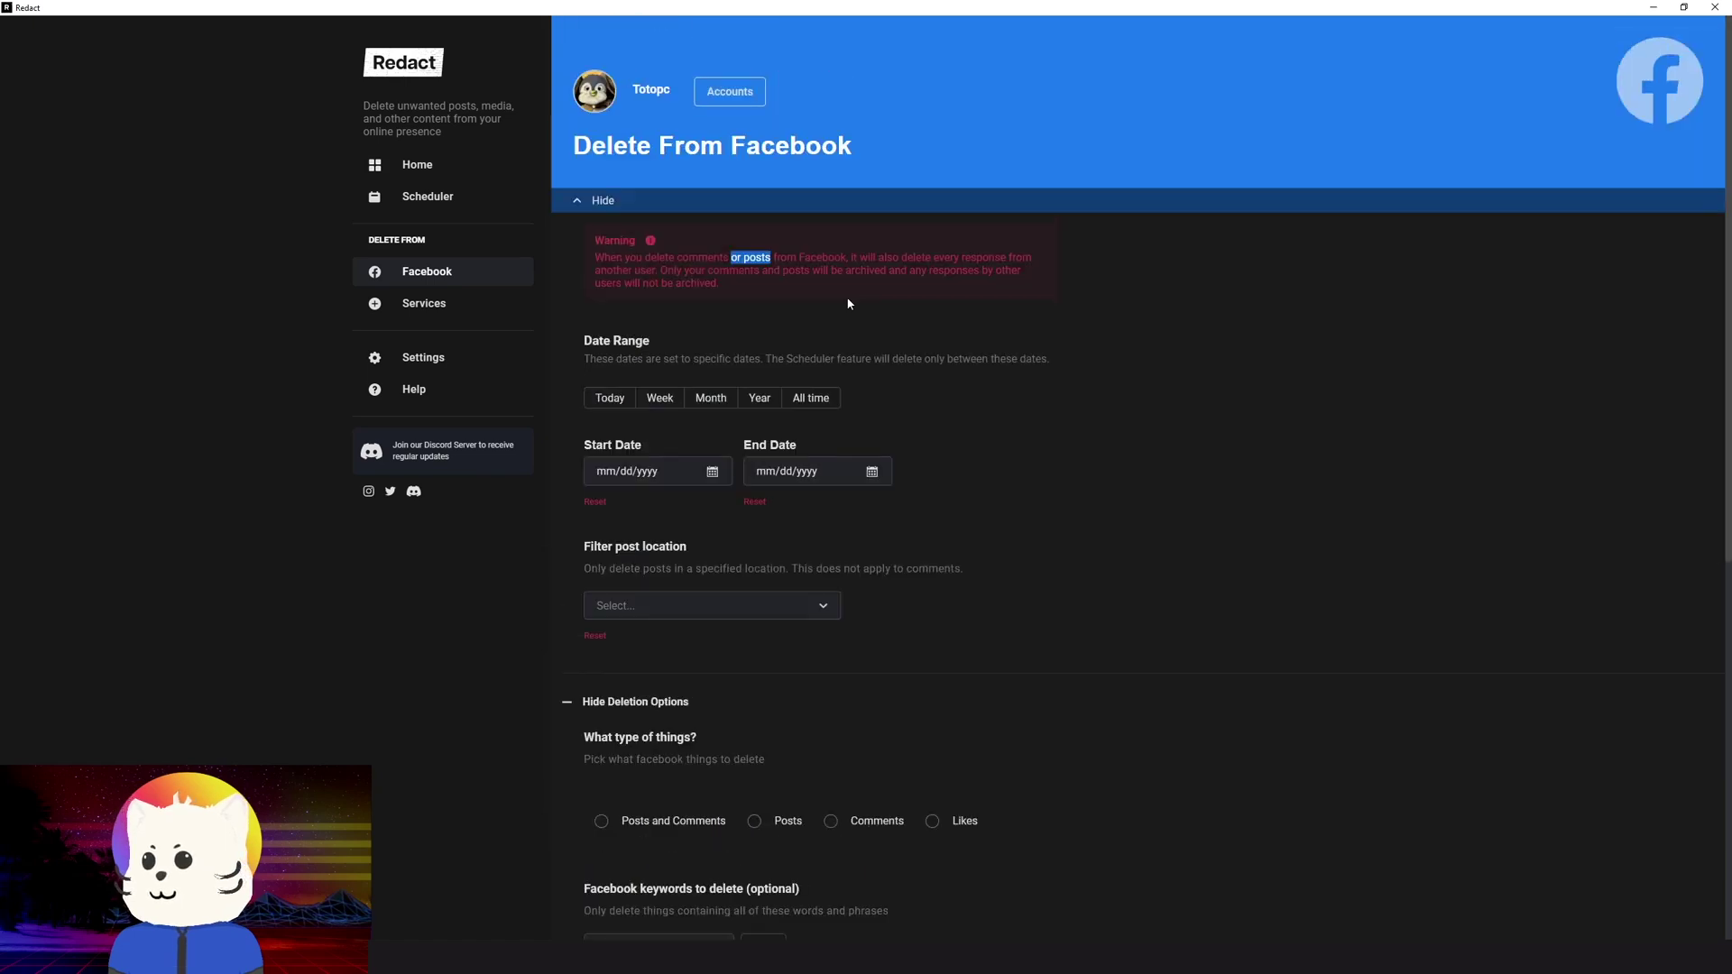
# Step: Set the Date Range to Week (09/21/2021 to 09/28/2021) after briefly trying All time
pyautogui.click(667, 402)
pyautogui.scroll(-1, 875, 373)
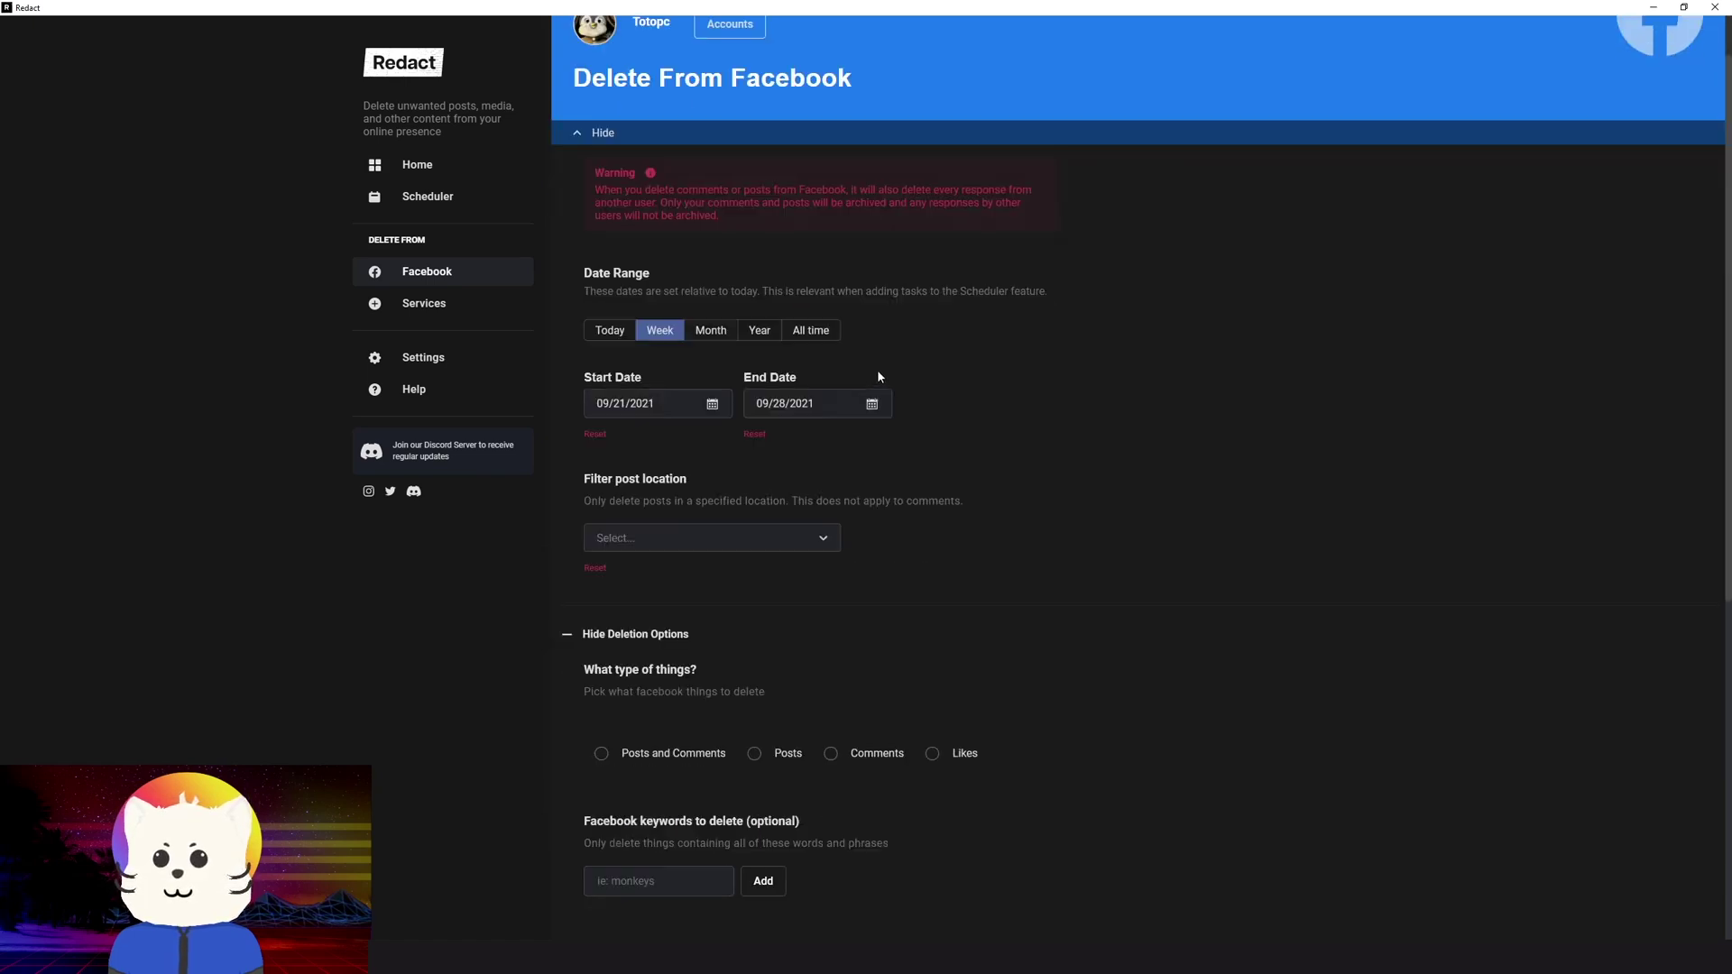
pyautogui.scroll(1, 877, 370)
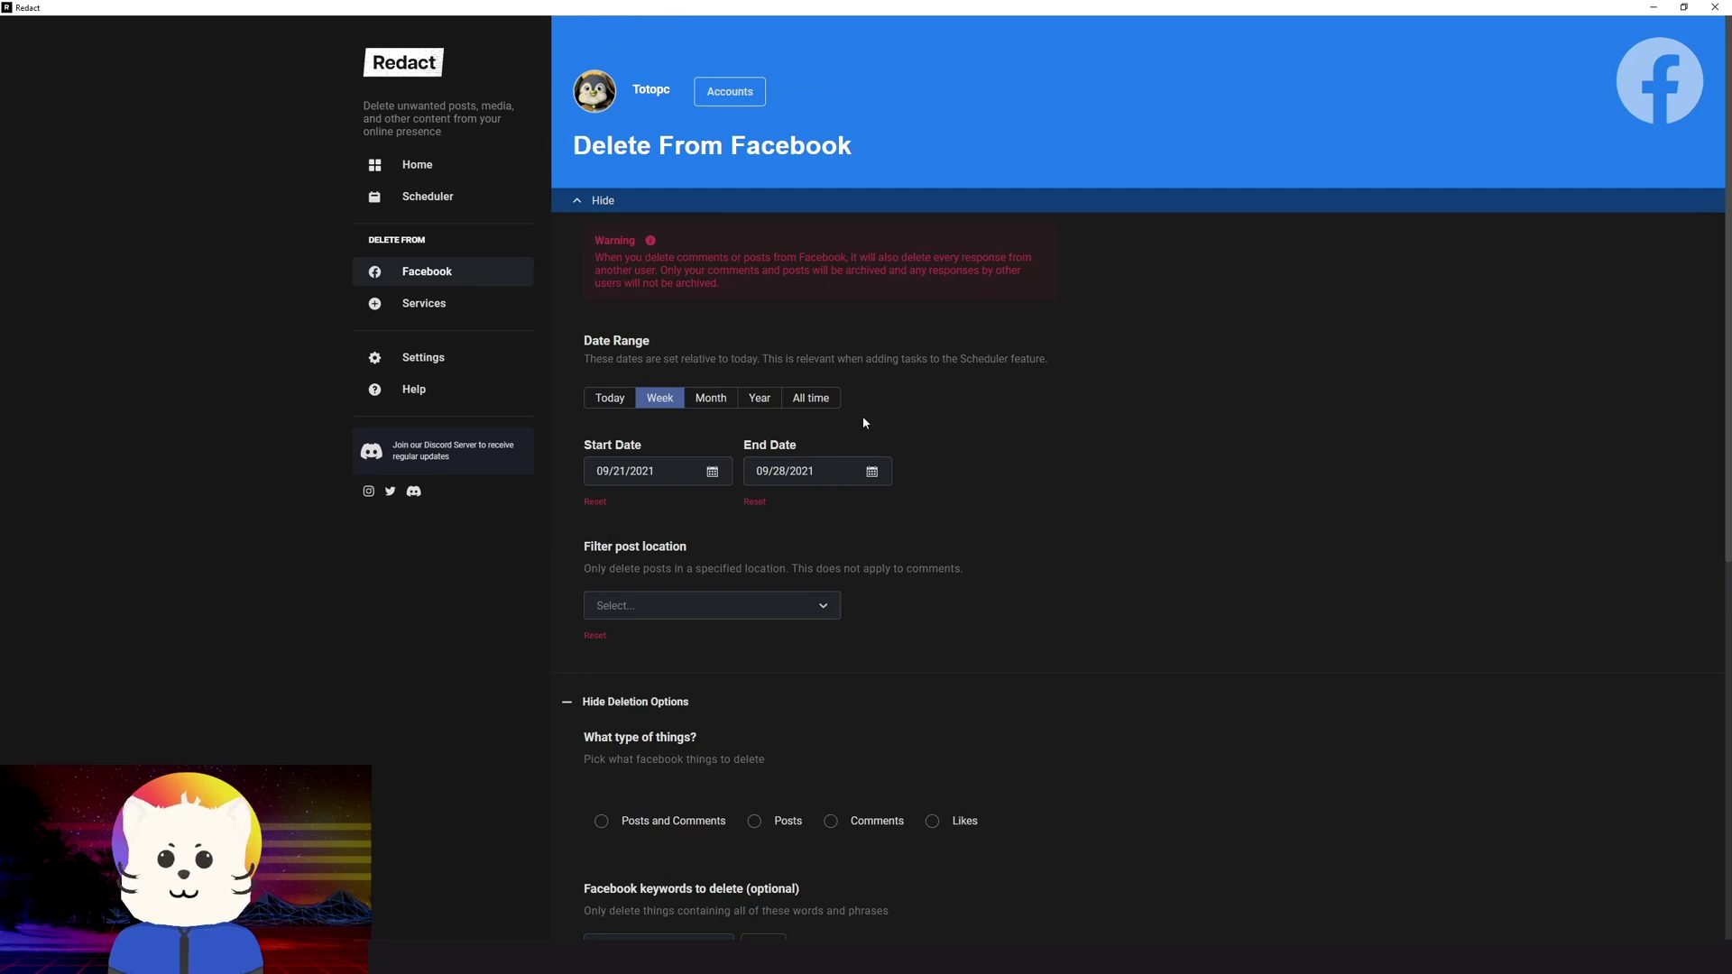
pyautogui.click(816, 401)
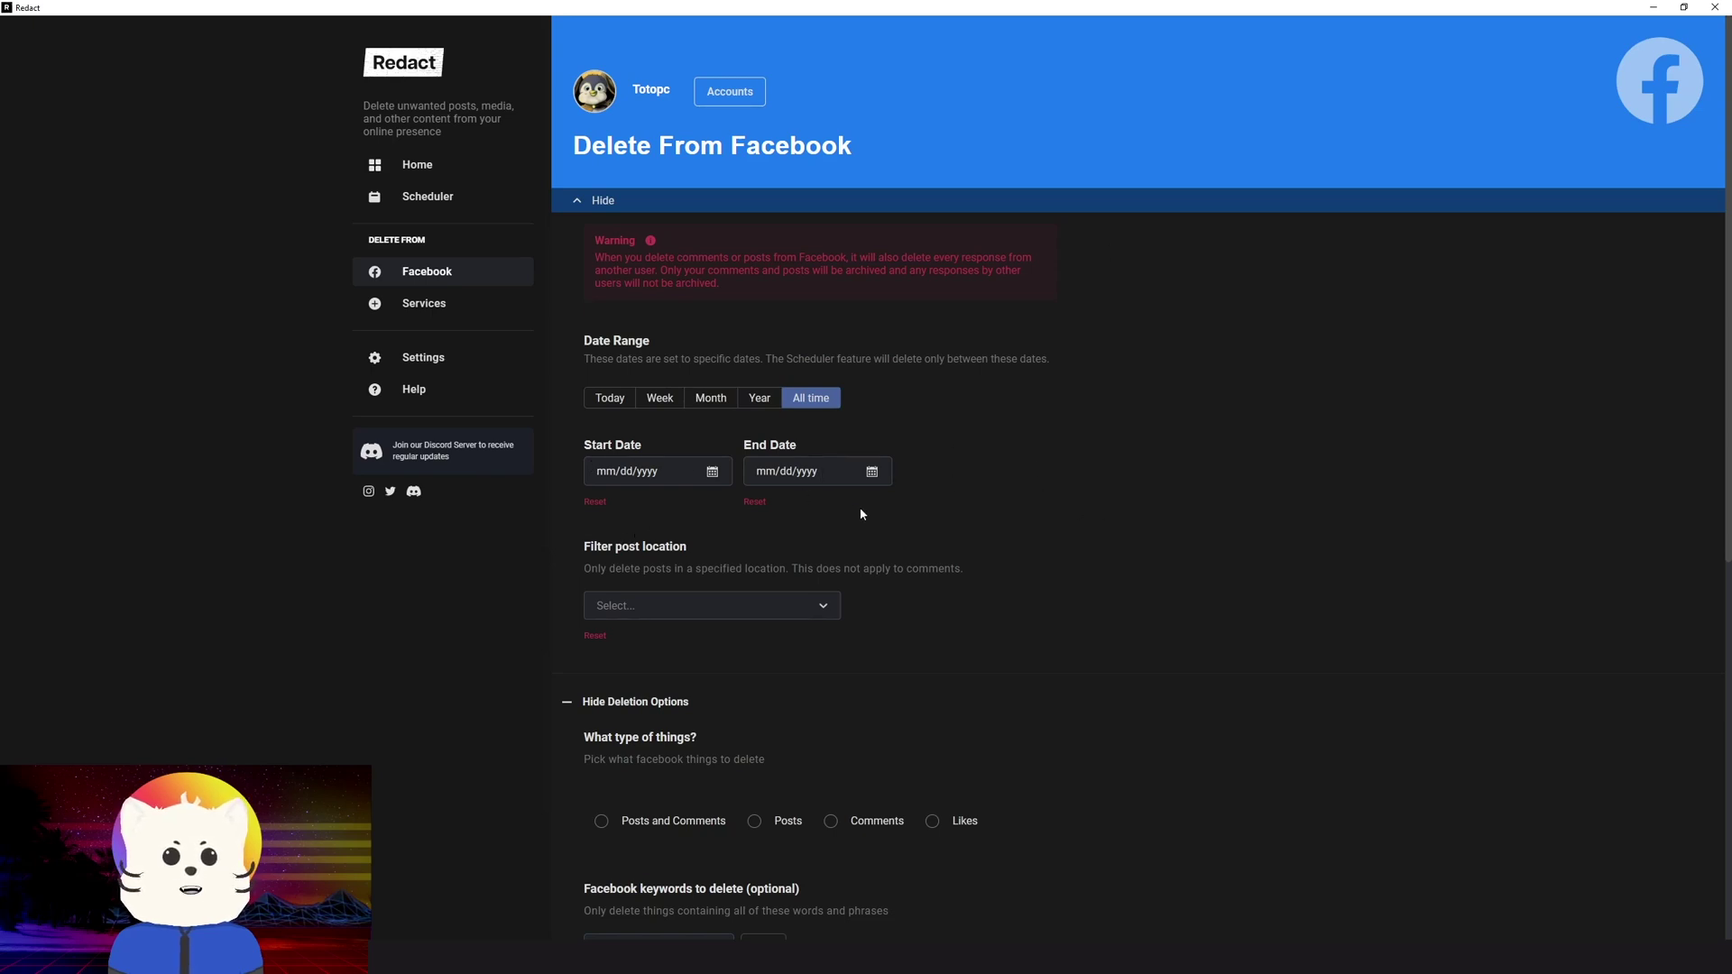
pyautogui.click(662, 403)
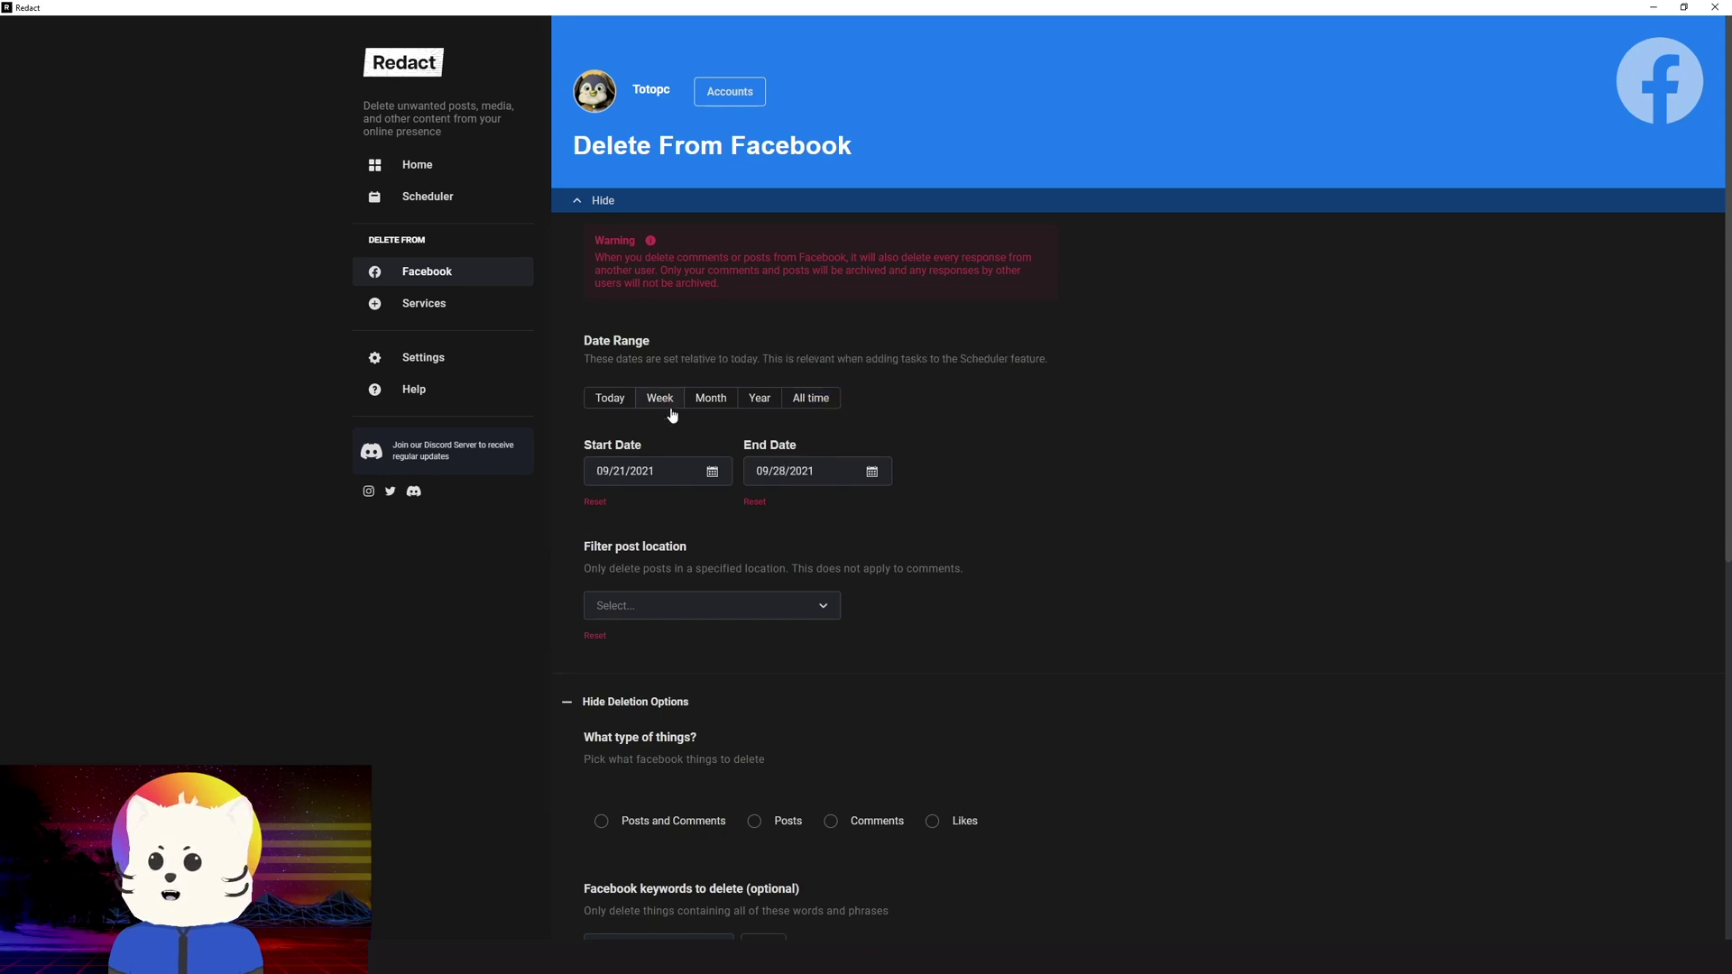
# Step: Leave the post location unchosen and select Posts and Comments as the things to delete
pyautogui.scroll(-2, 919, 463)
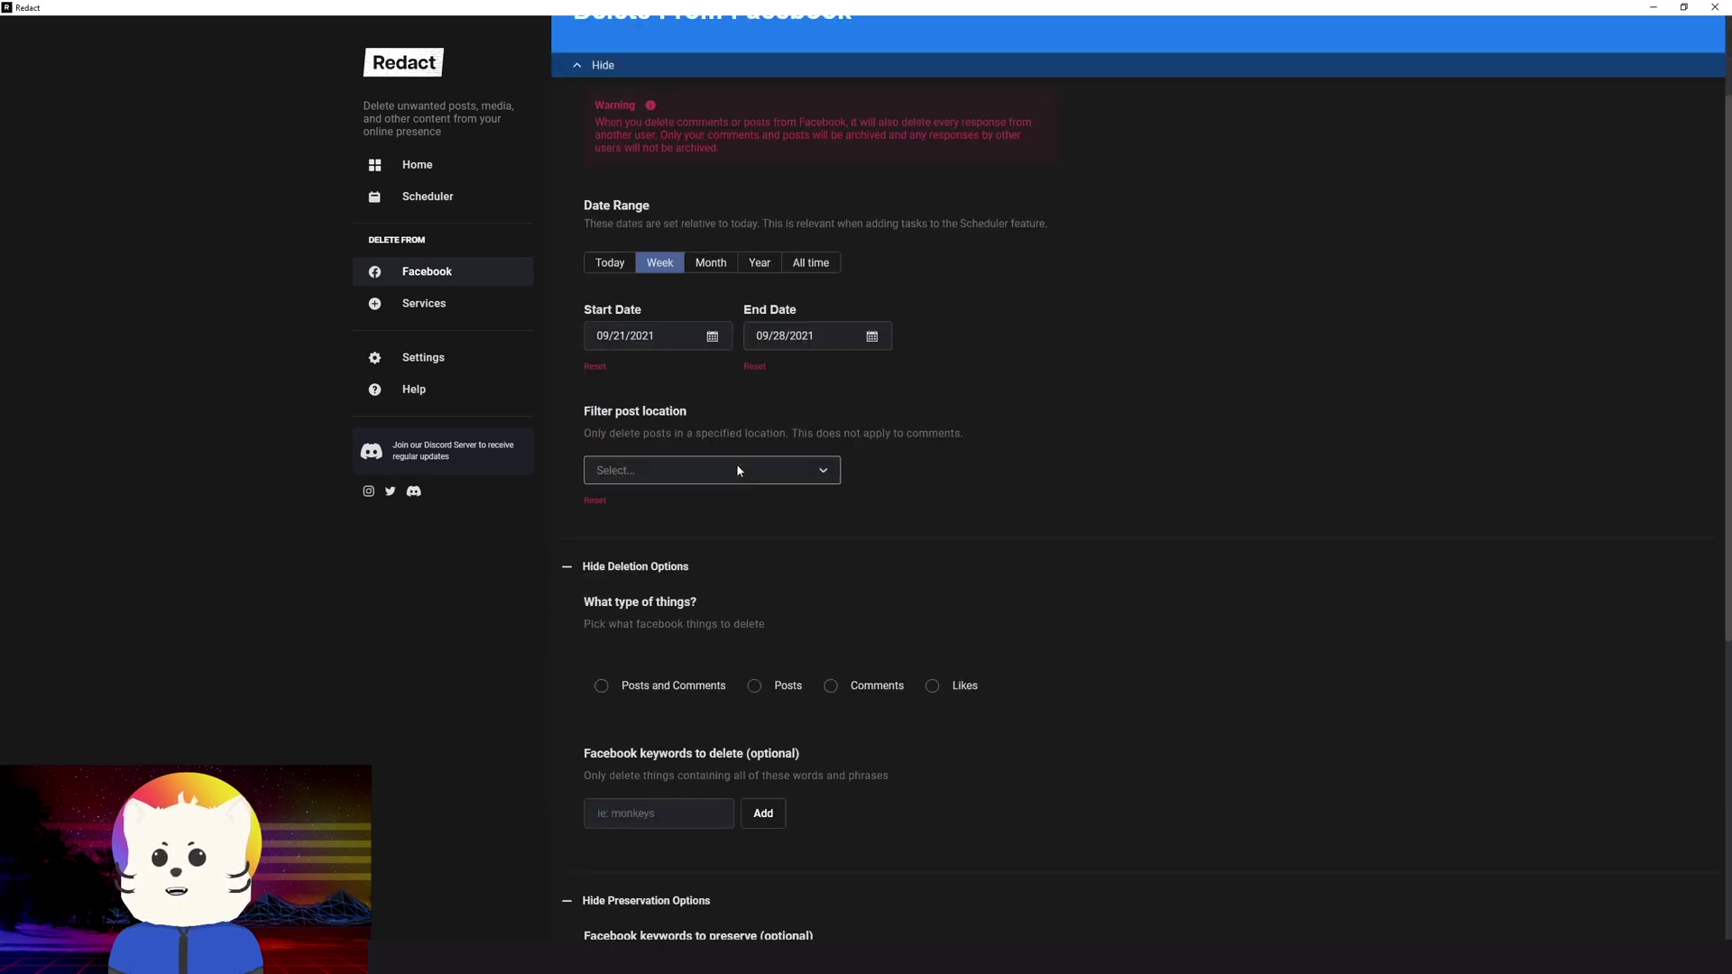
pyautogui.click(765, 470)
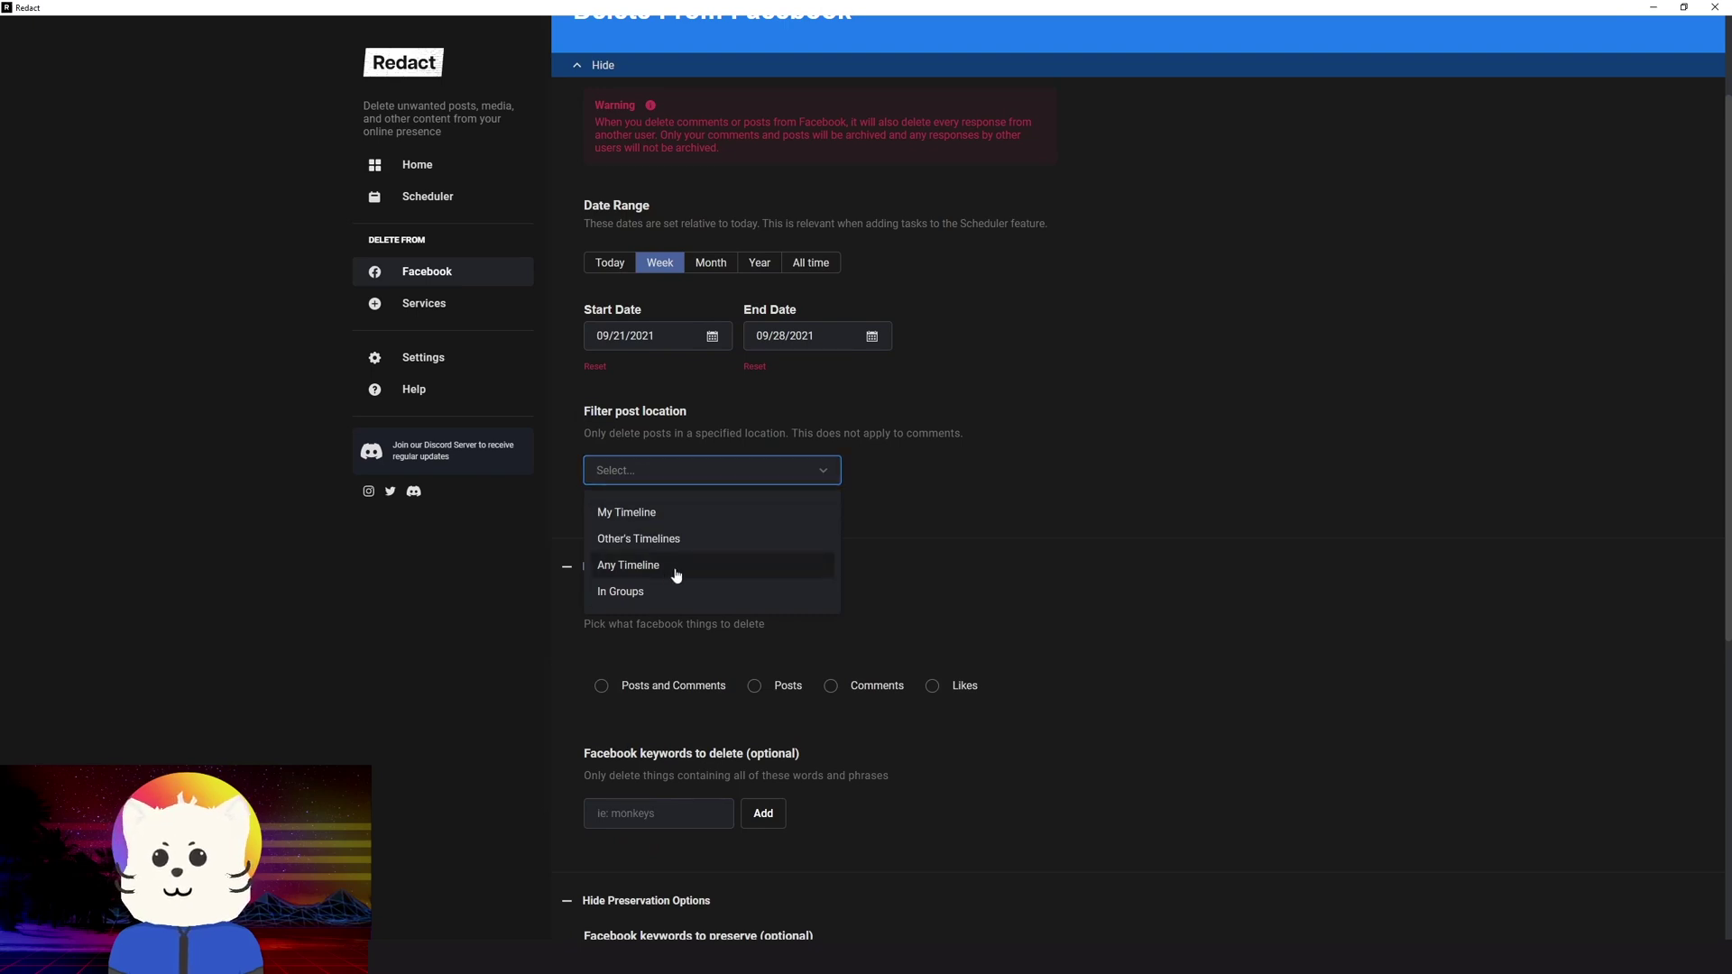
pyautogui.click(928, 498)
pyautogui.scroll(-4, 1054, 484)
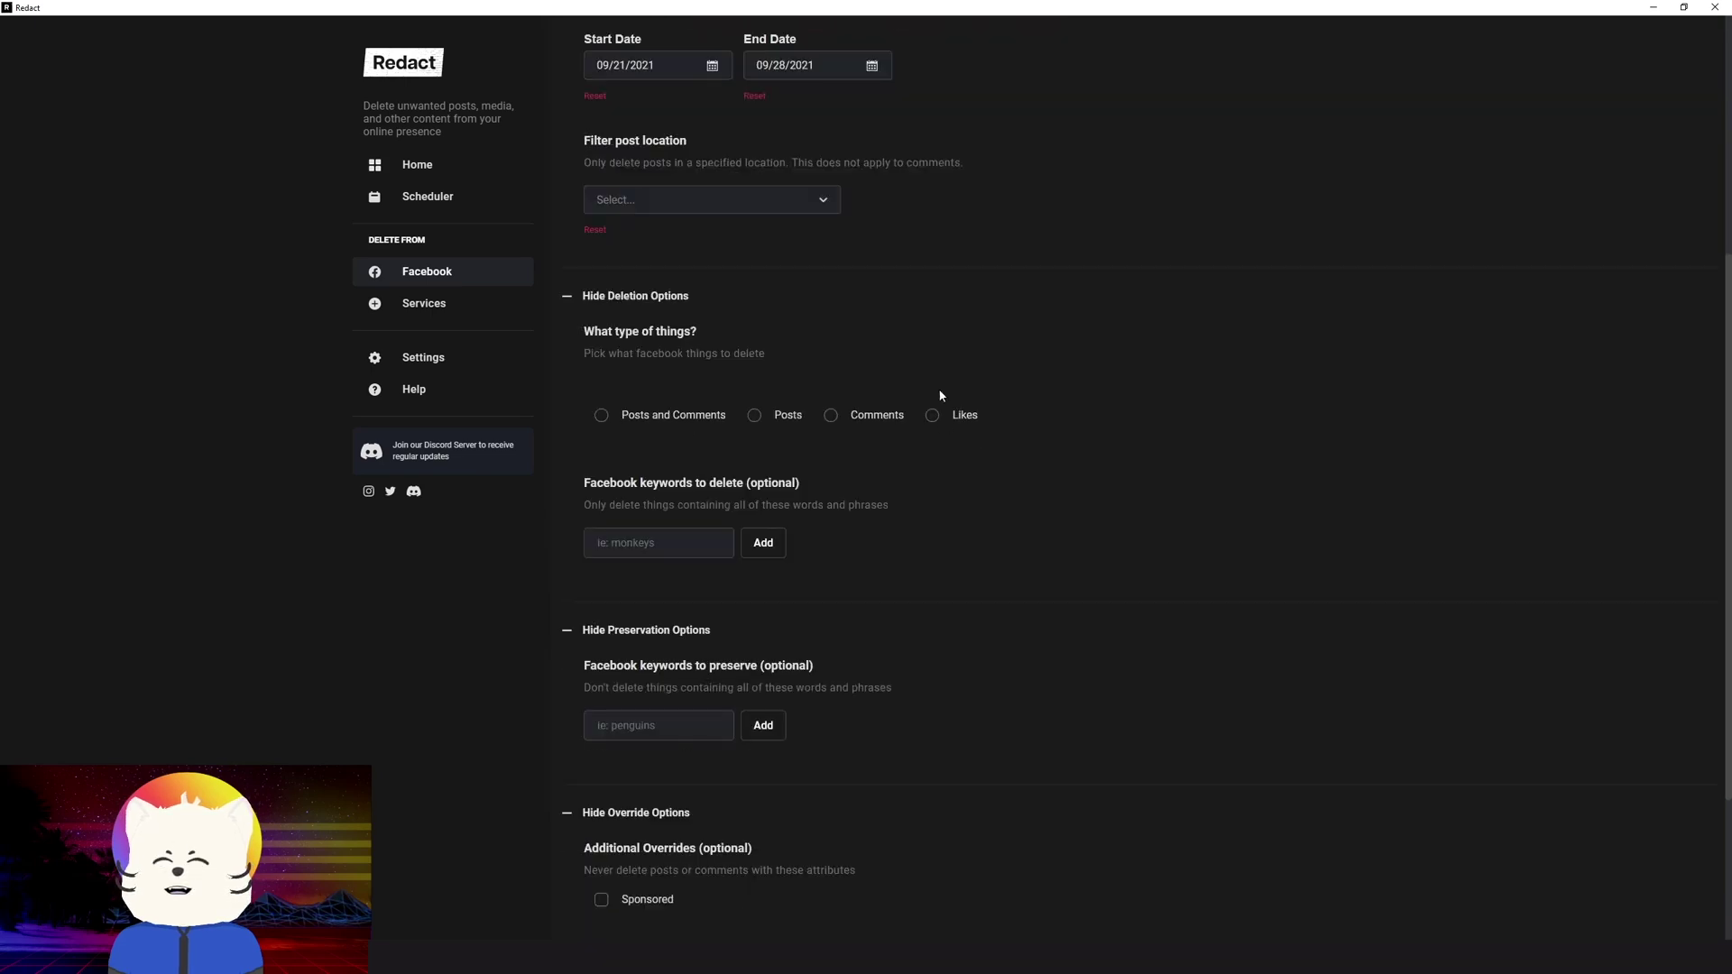
pyautogui.click(601, 416)
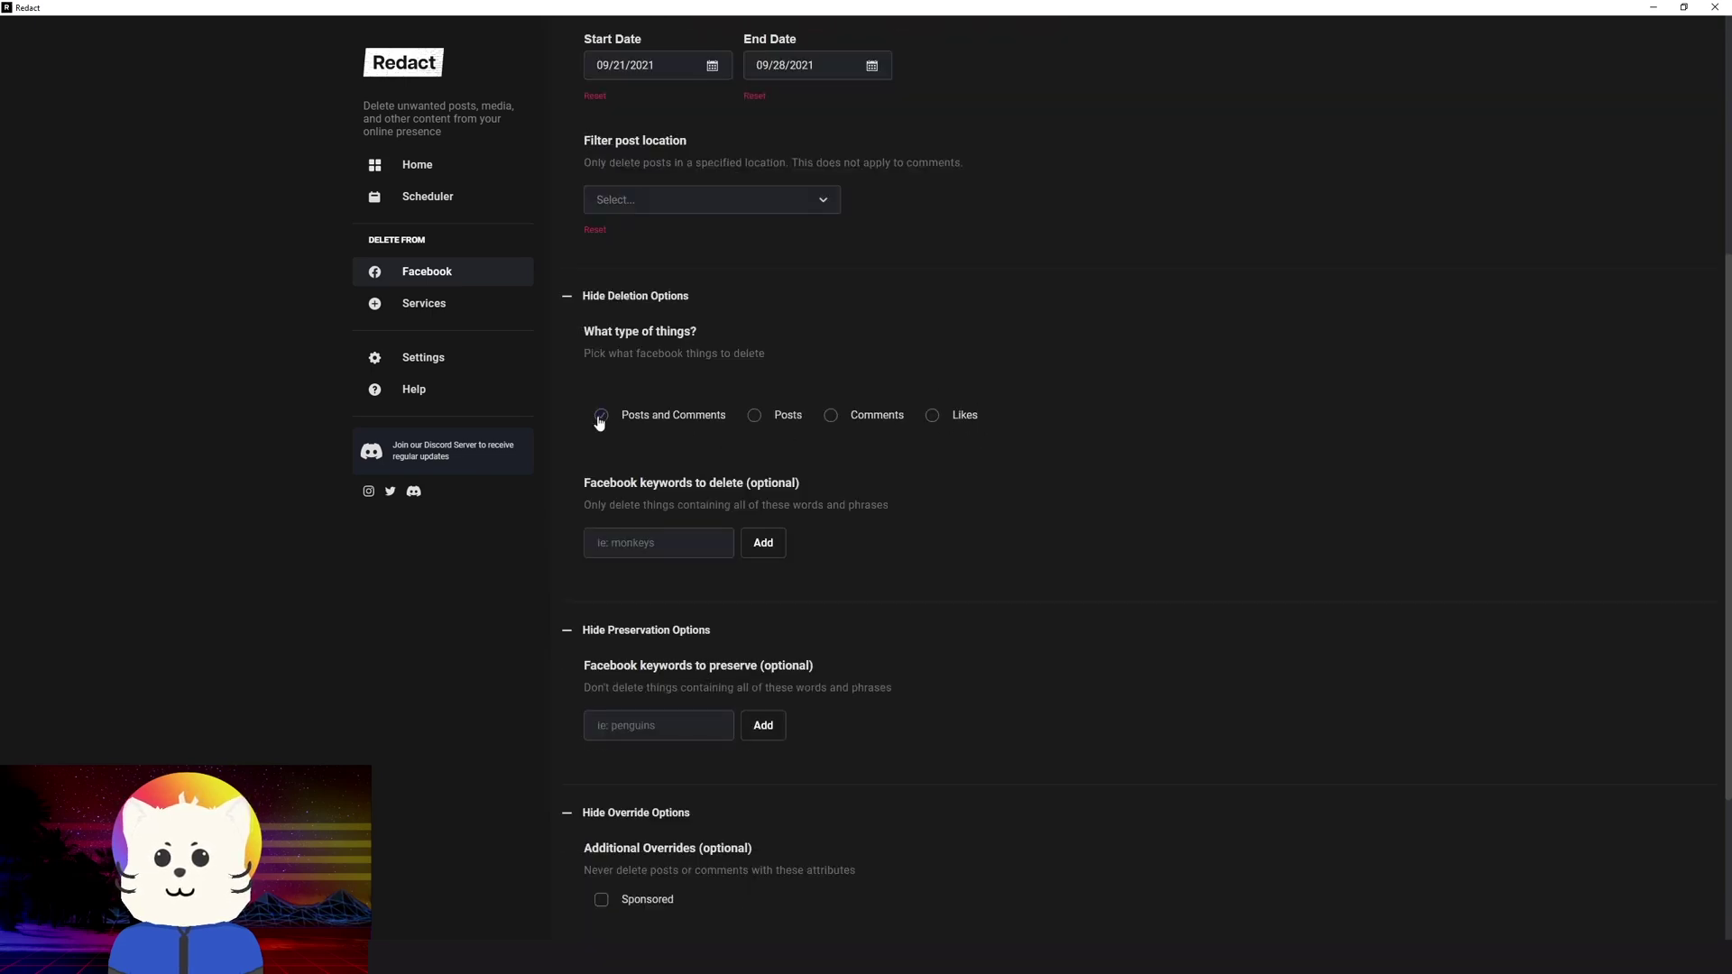
# Step: Keep the Sponsored override unchecked and return to the top of the form
pyautogui.scroll(-2, 999, 480)
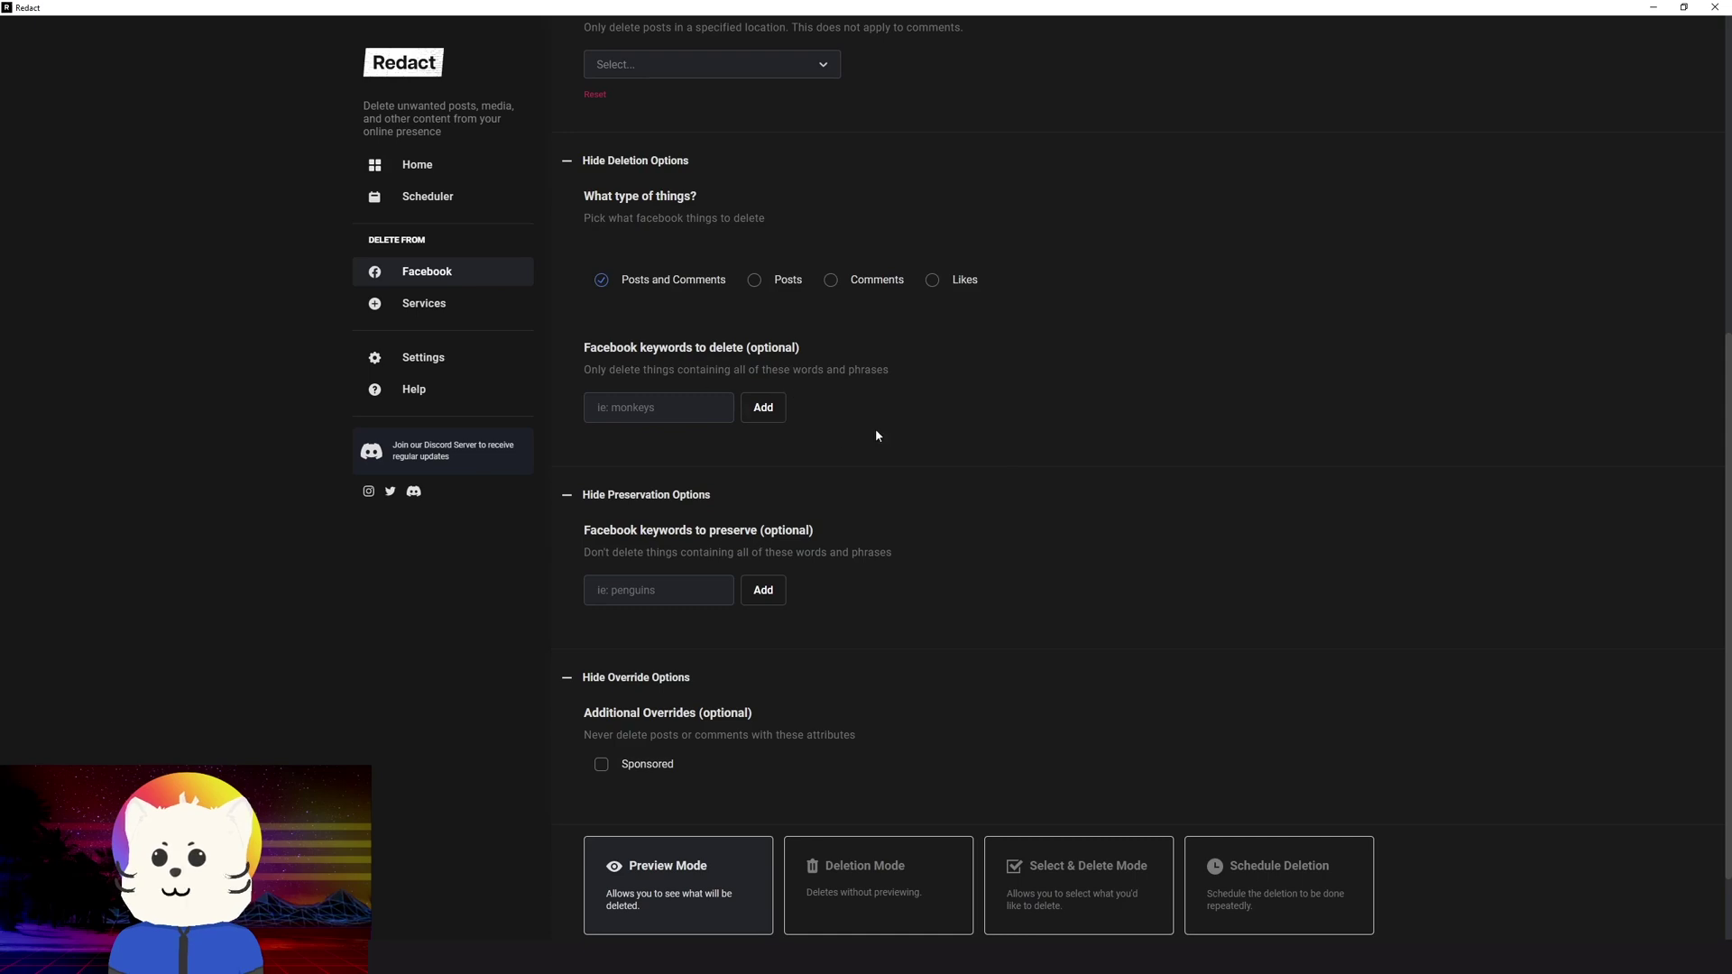
pyautogui.scroll(-1, 876, 435)
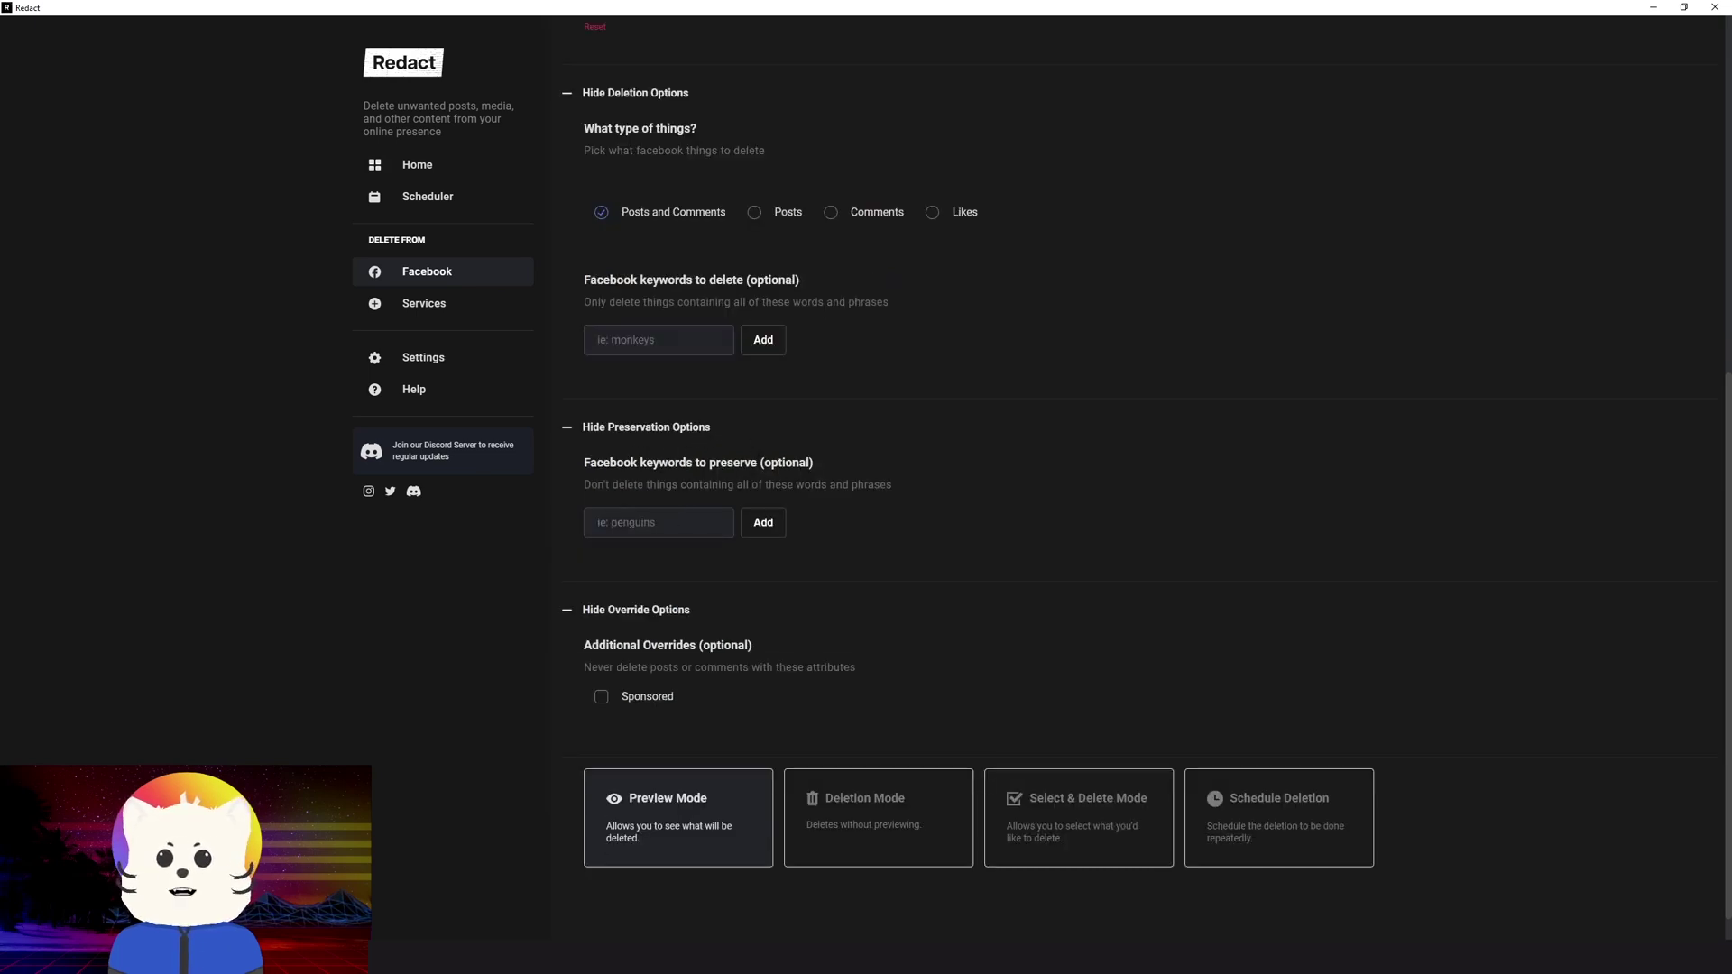
pyautogui.click(610, 699)
pyautogui.click(635, 698)
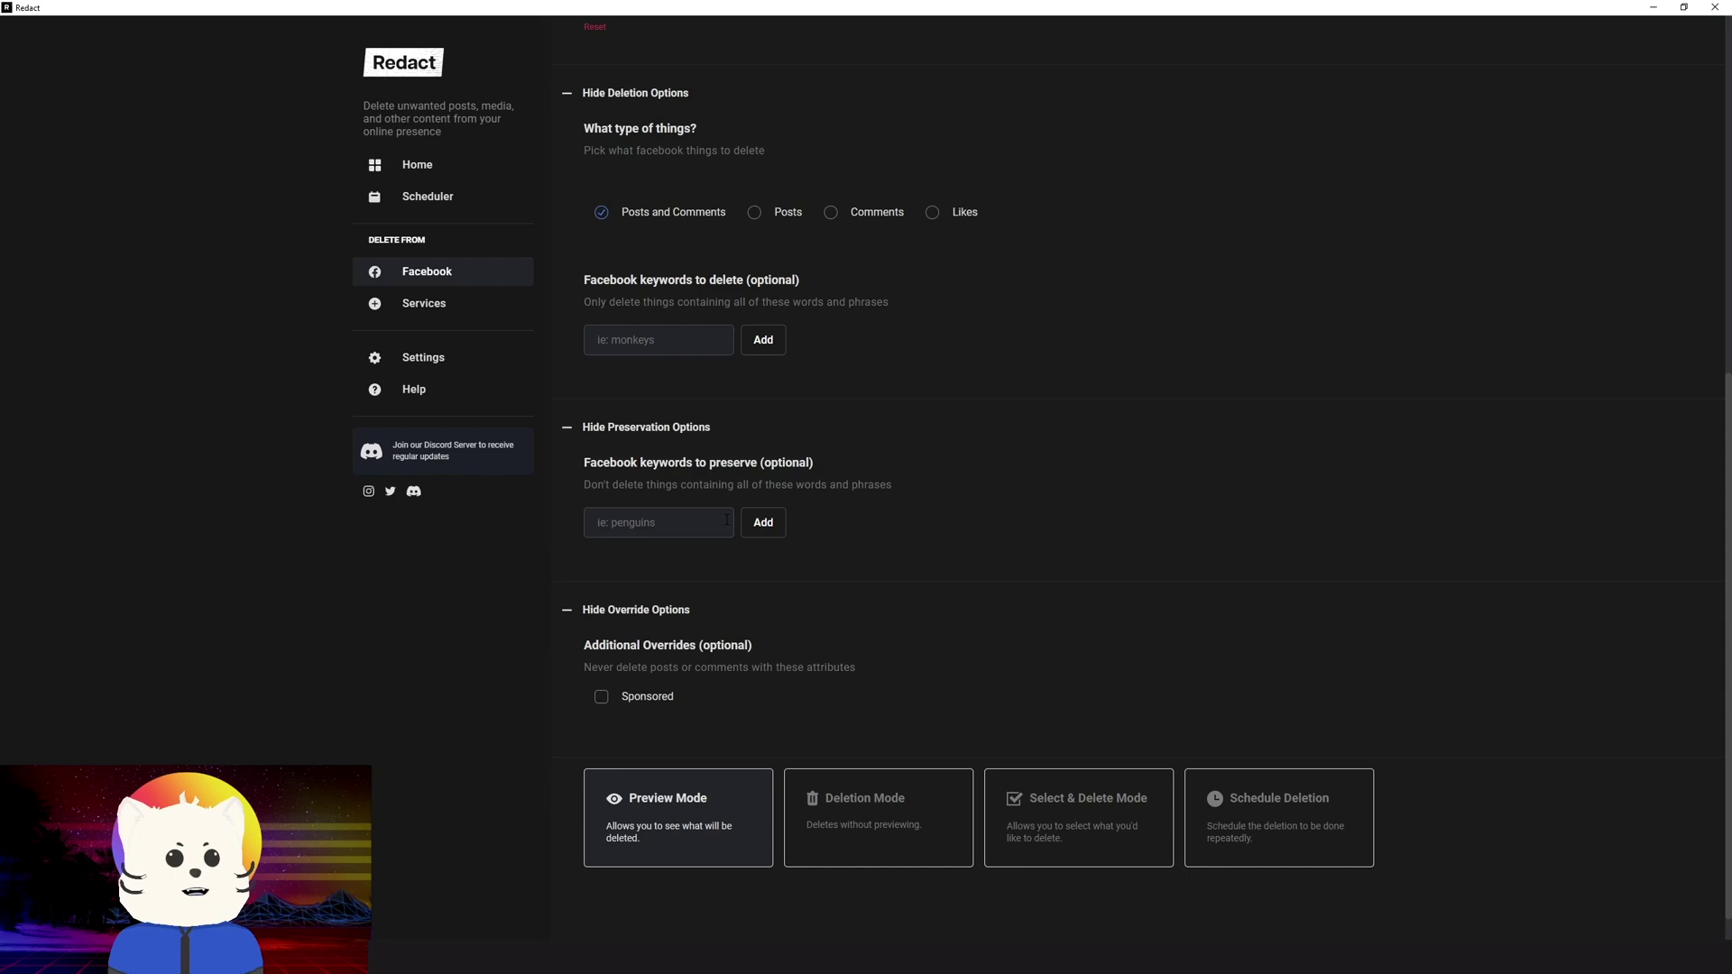
pyautogui.scroll(5, 731, 541)
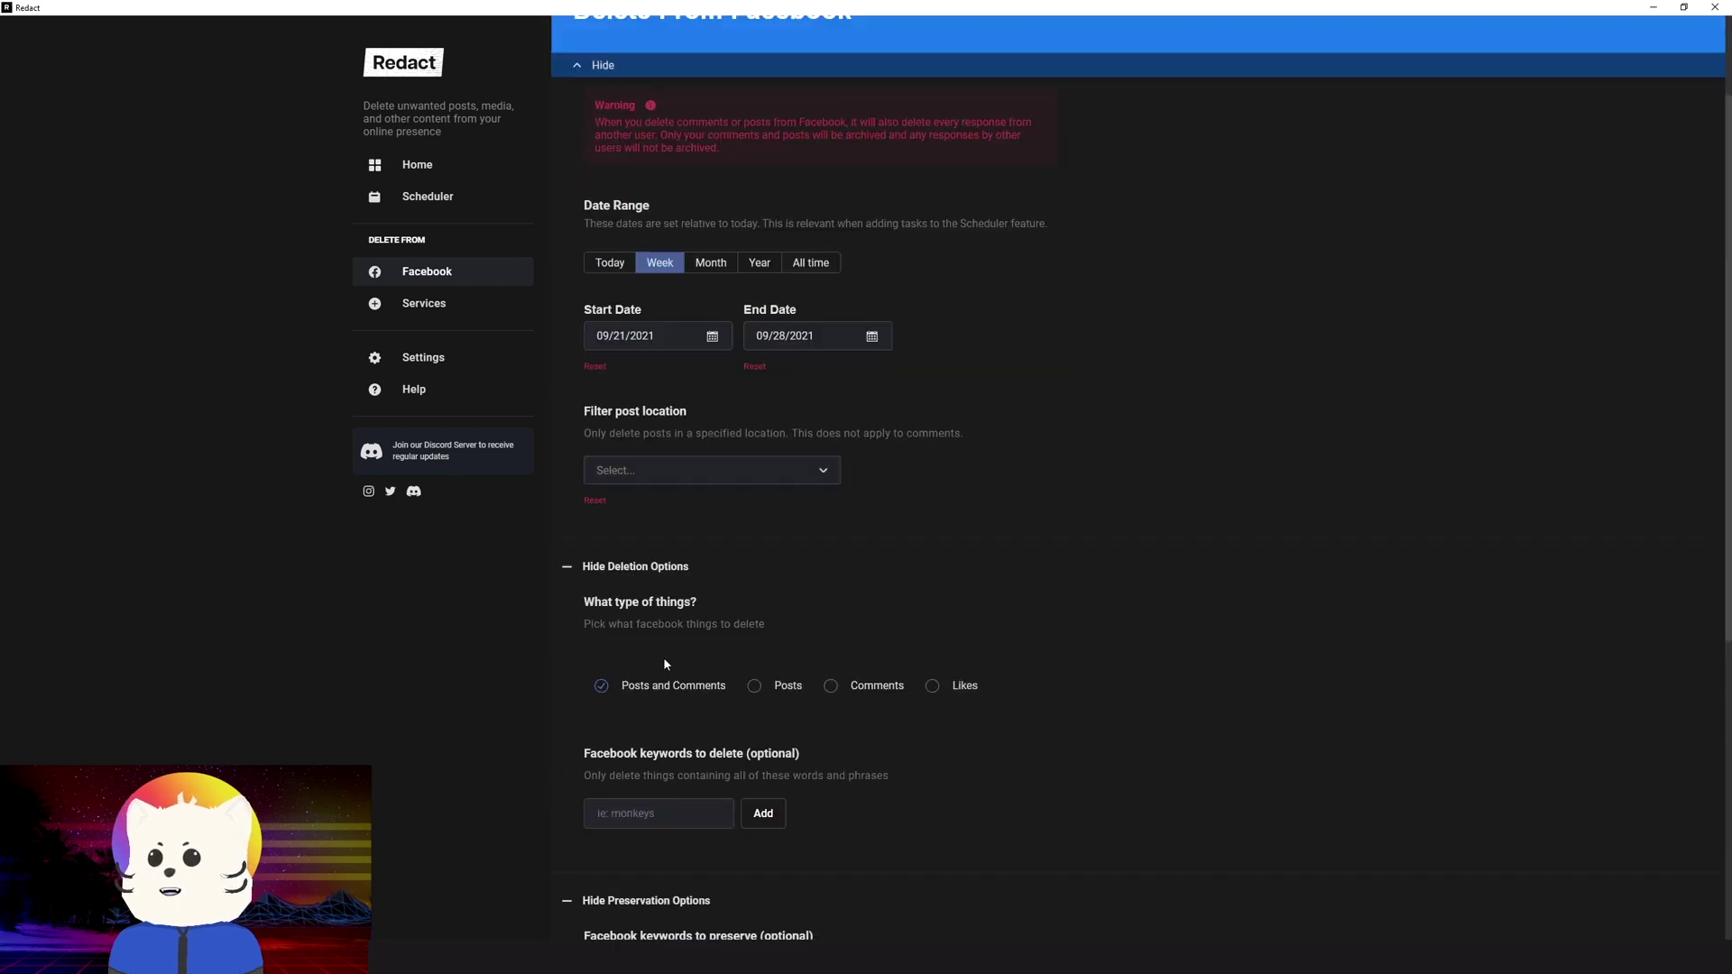
pyautogui.scroll(2, 717, 659)
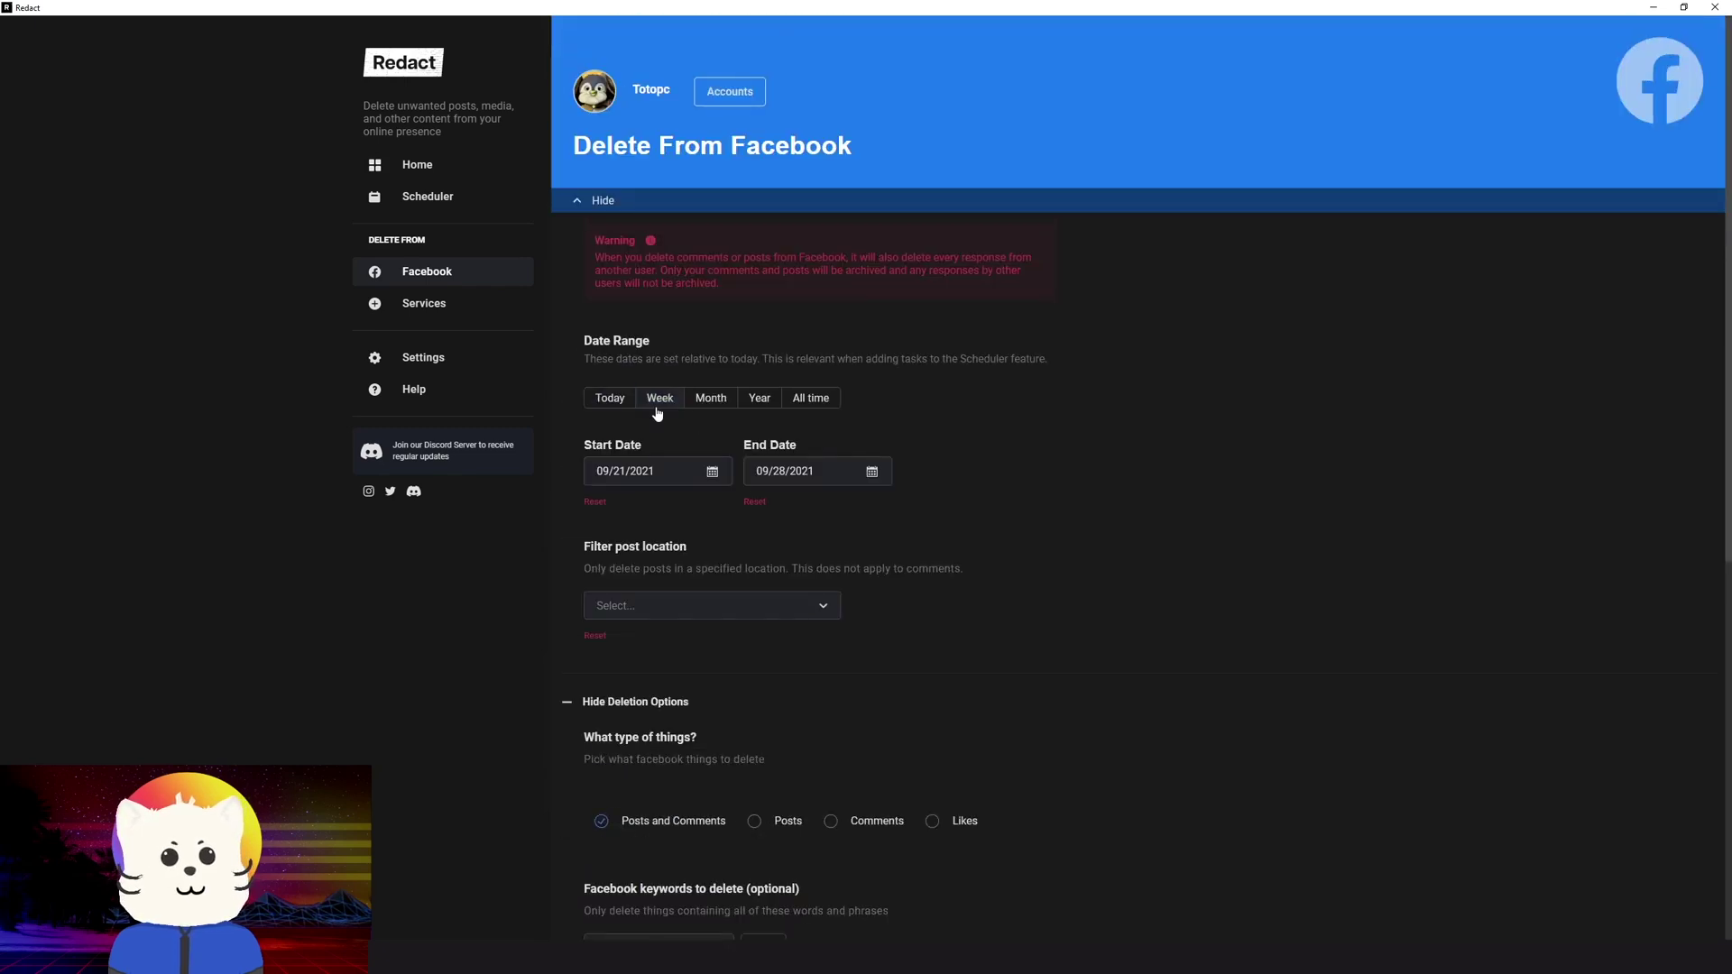
# Step: Choose Deletion Mode instead of preview and start deleting to reach the confirmation
pyautogui.scroll(-7, 924, 536)
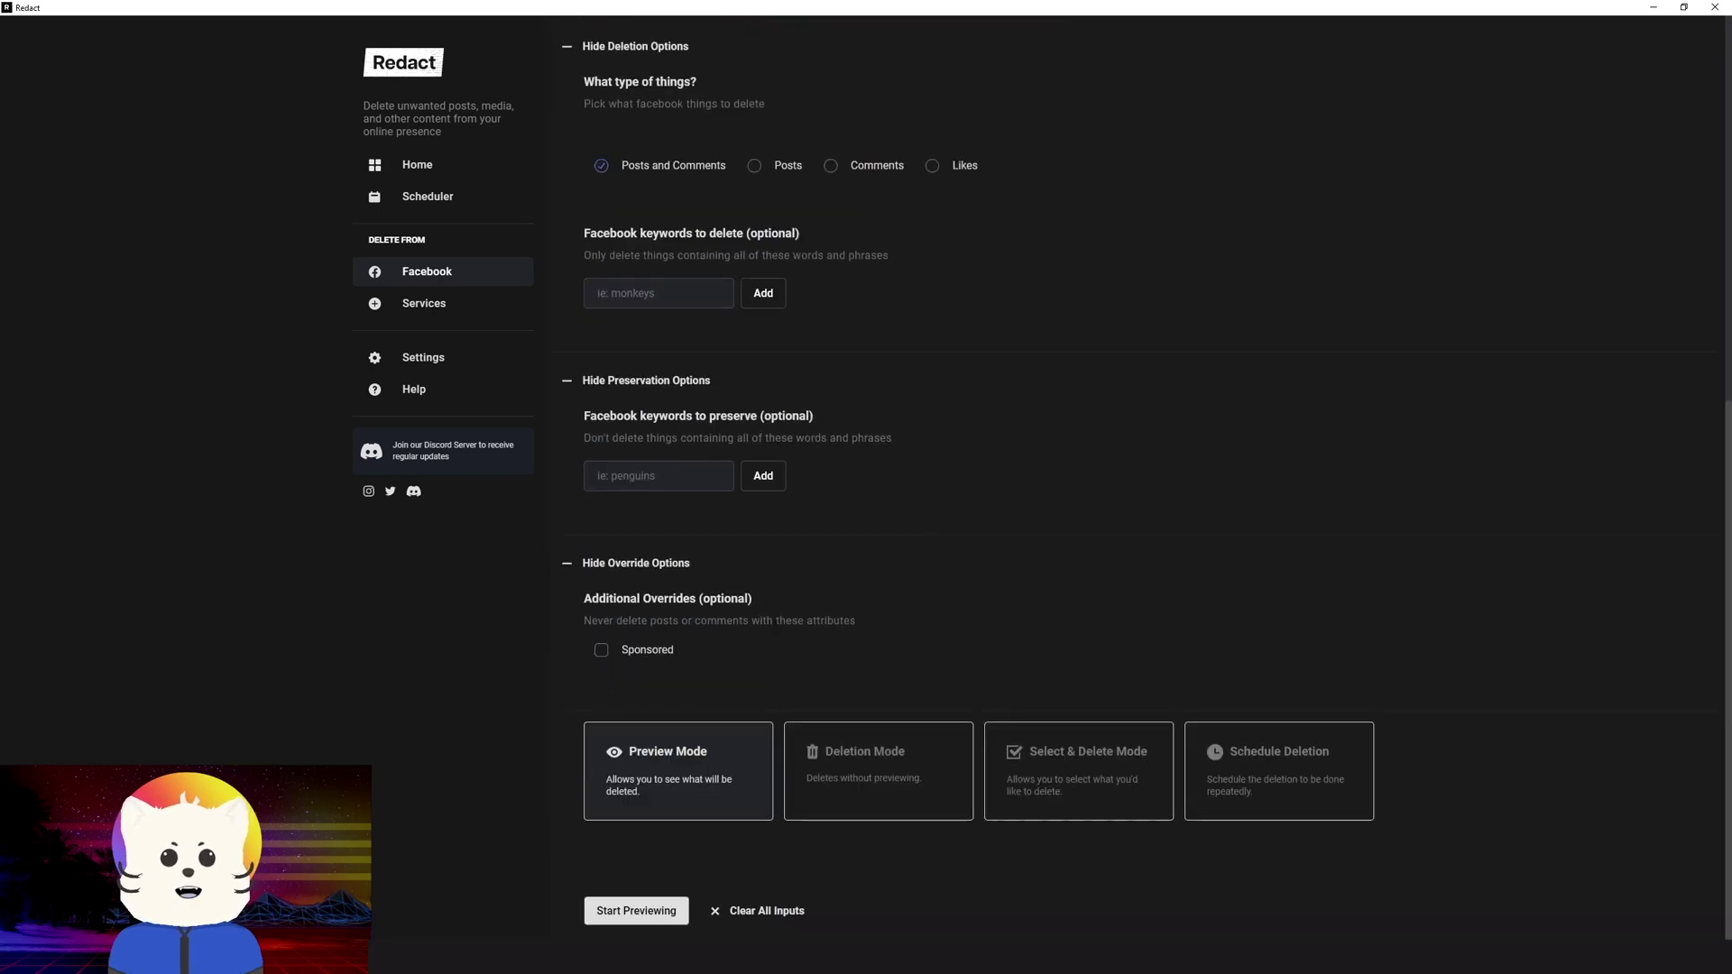
pyautogui.doubleClick(693, 779)
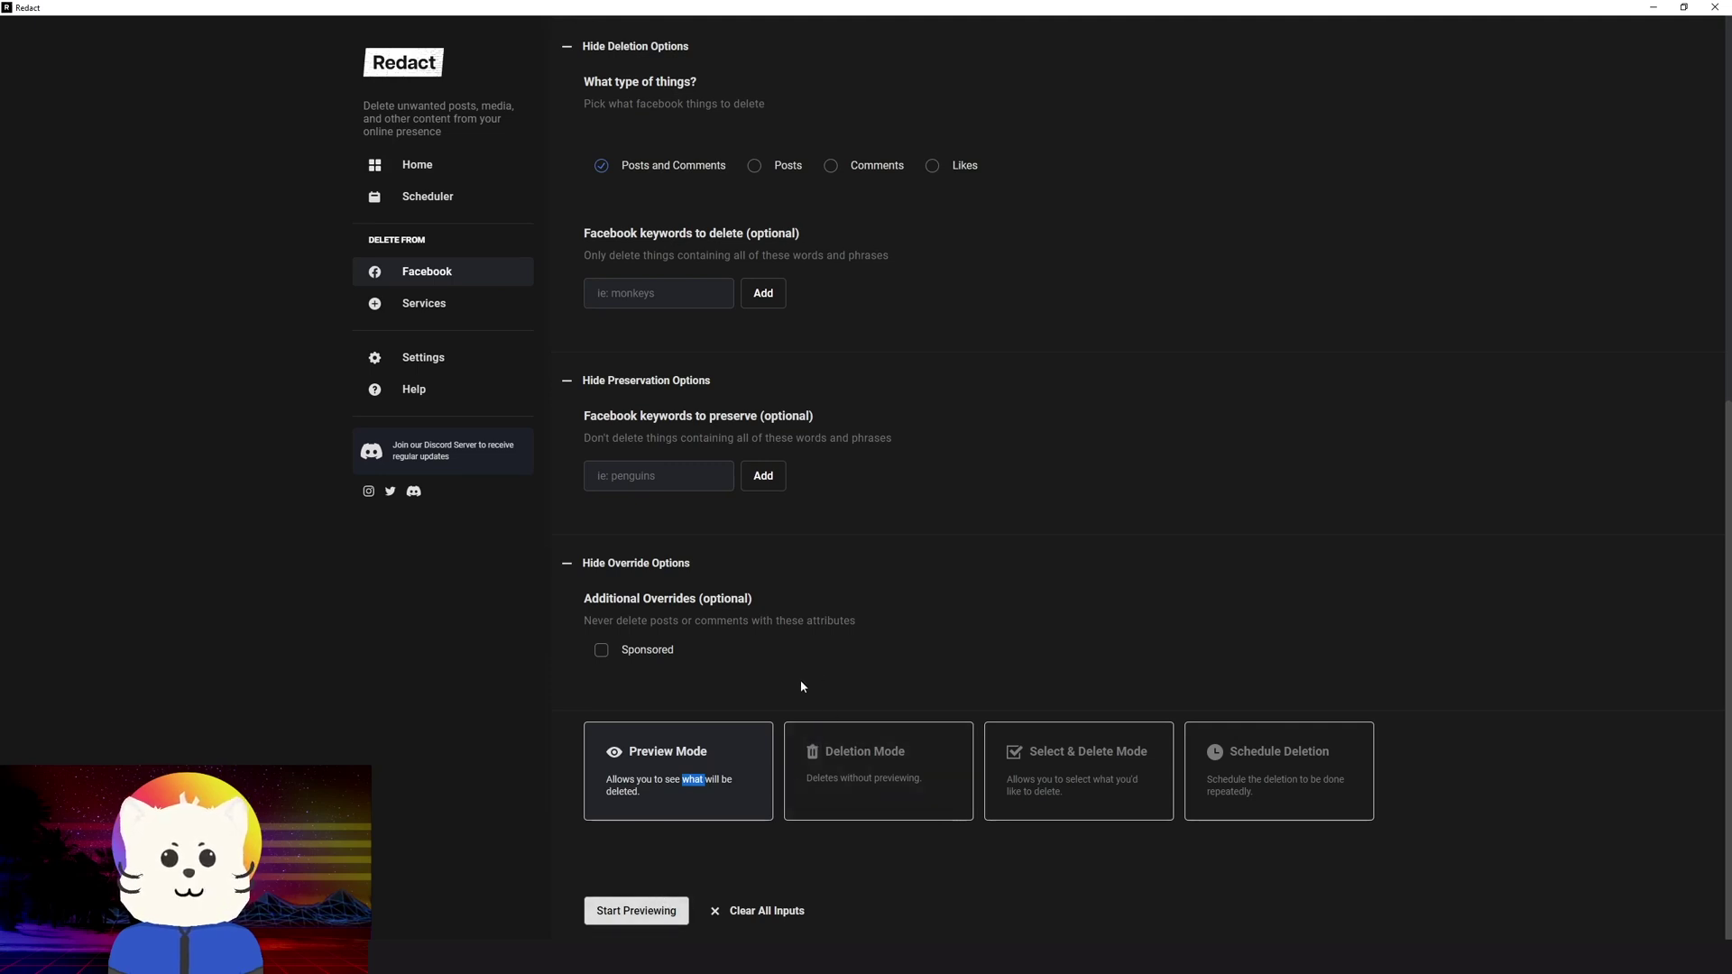
pyautogui.click(878, 769)
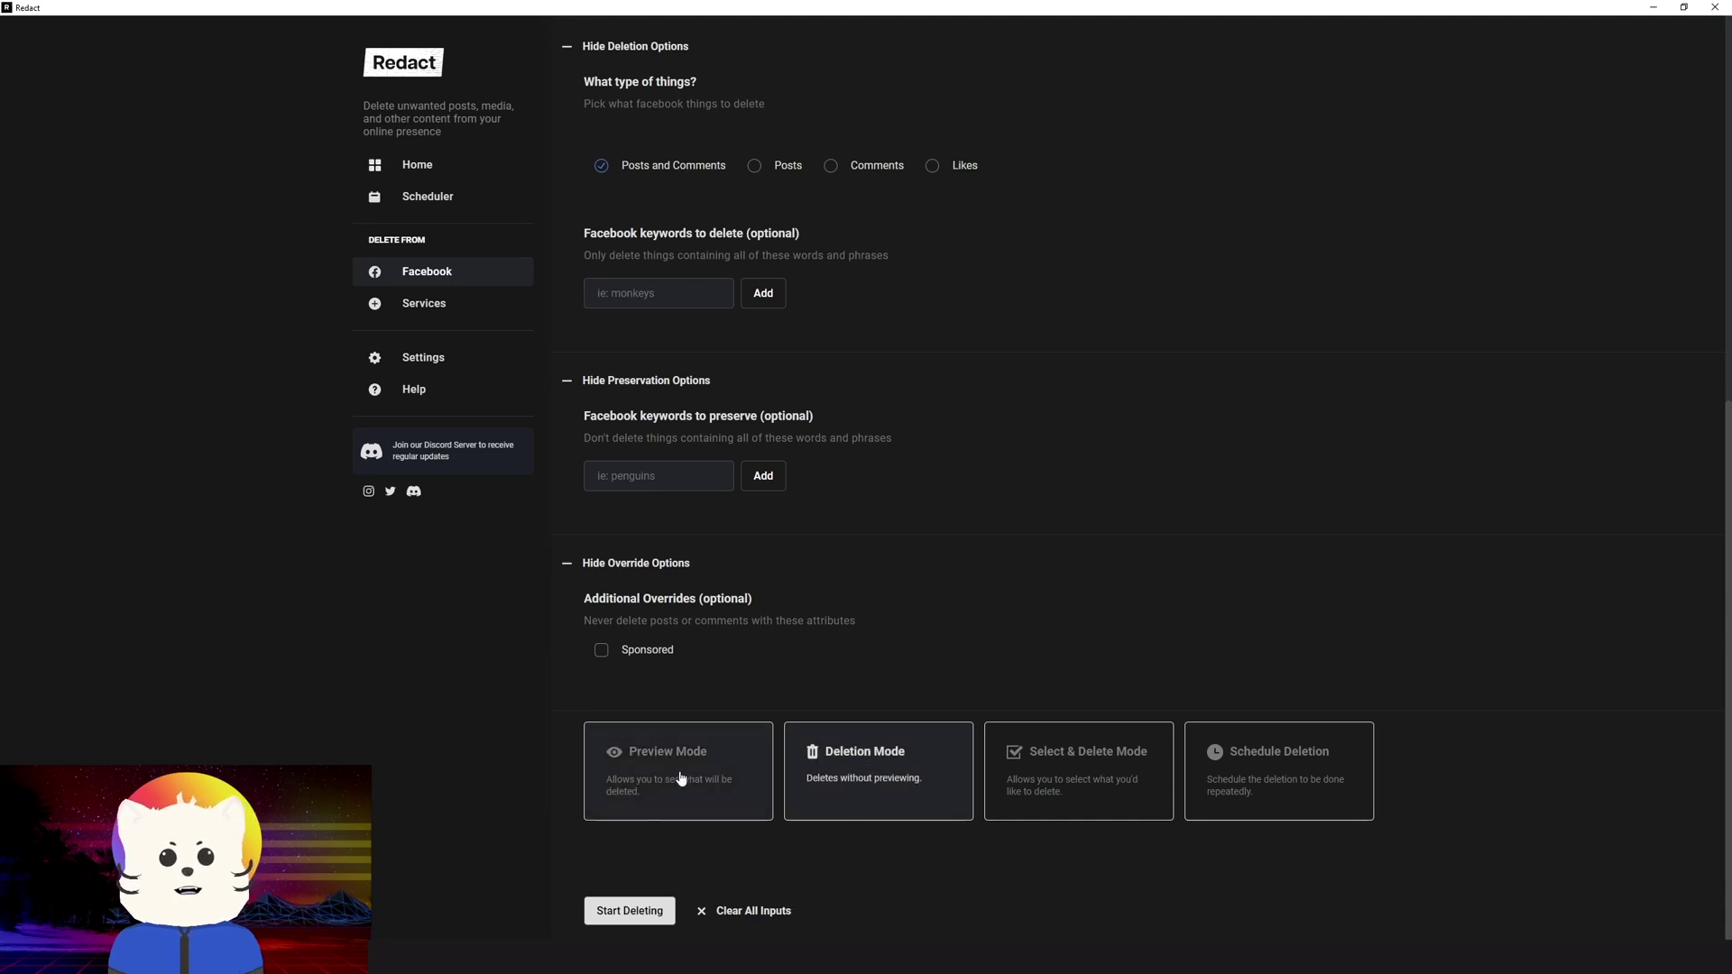
pyautogui.click(634, 911)
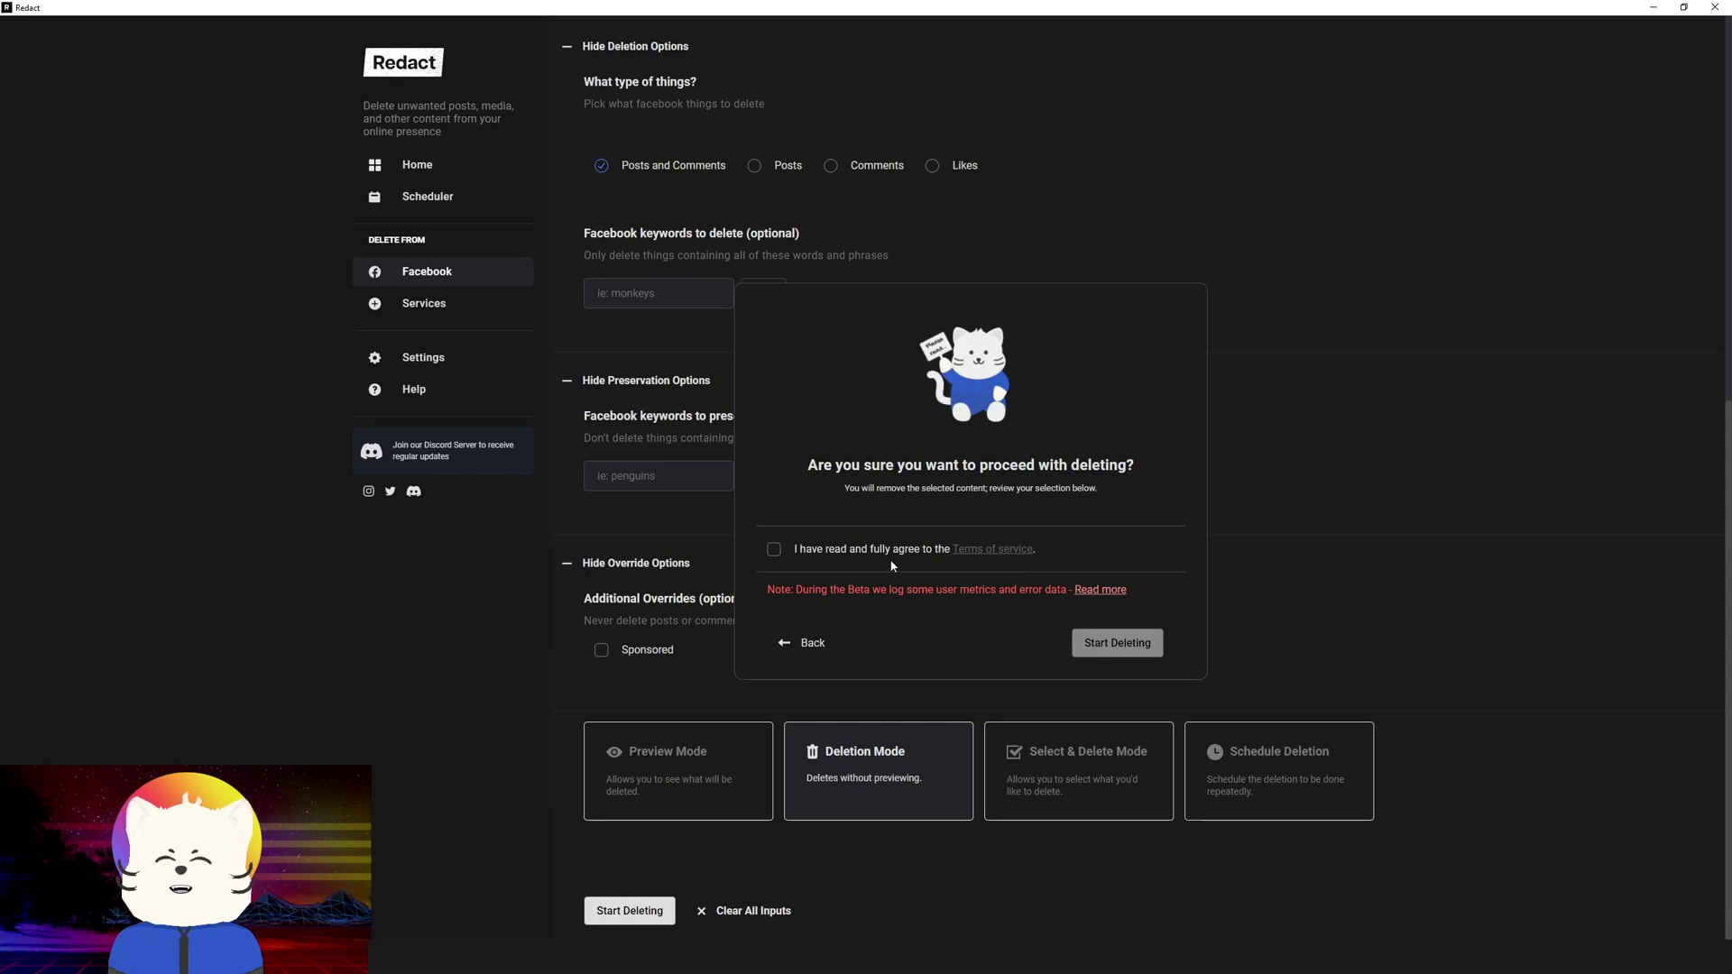
# Step: Accept the terms, delete the 7 Facebook posts and comments, and close the completion popup
pyautogui.click(773, 549)
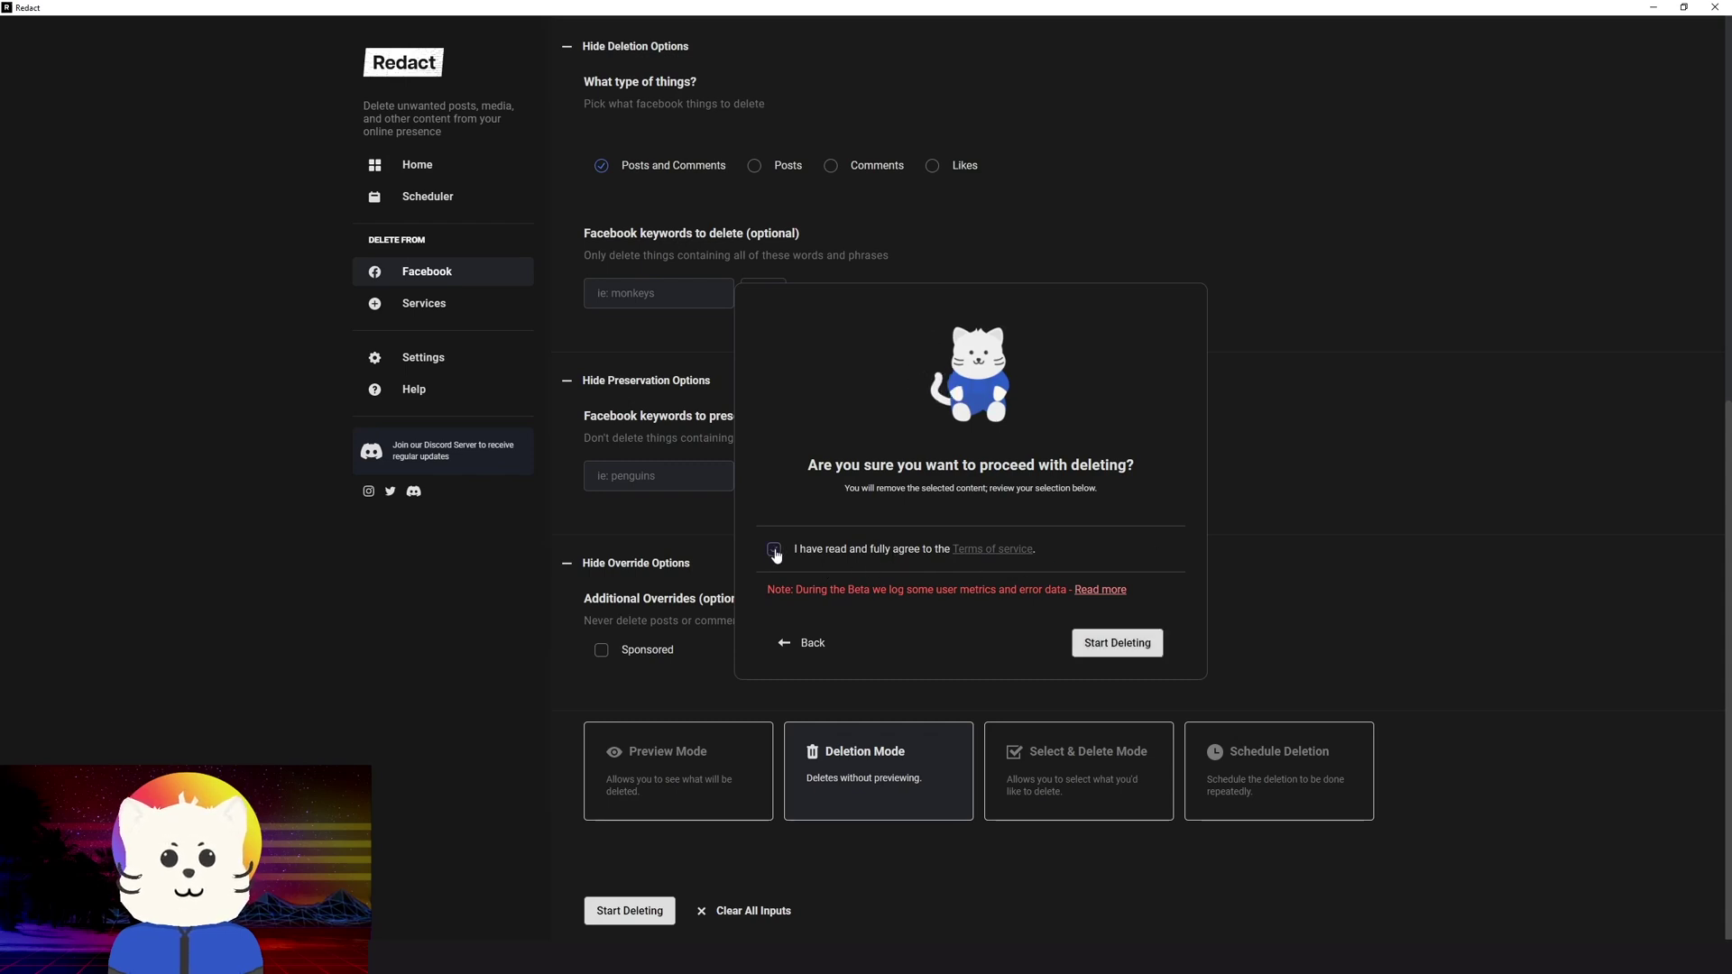
pyautogui.click(1119, 644)
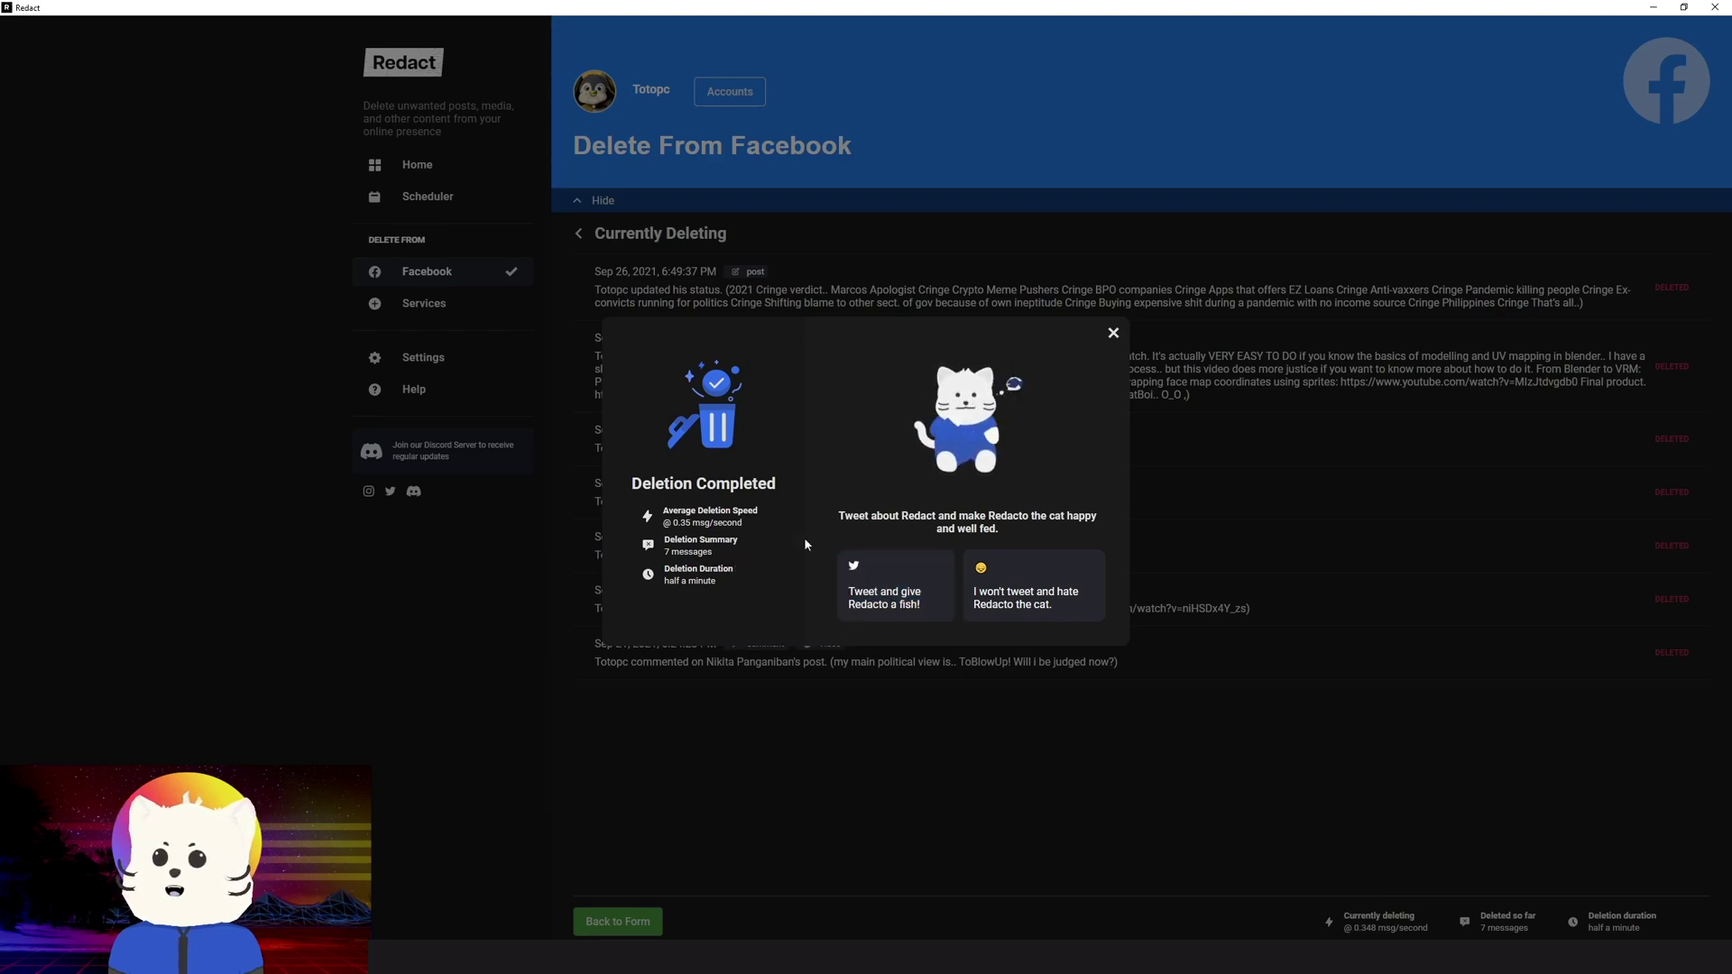
pyautogui.click(885, 587)
pyautogui.click(982, 581)
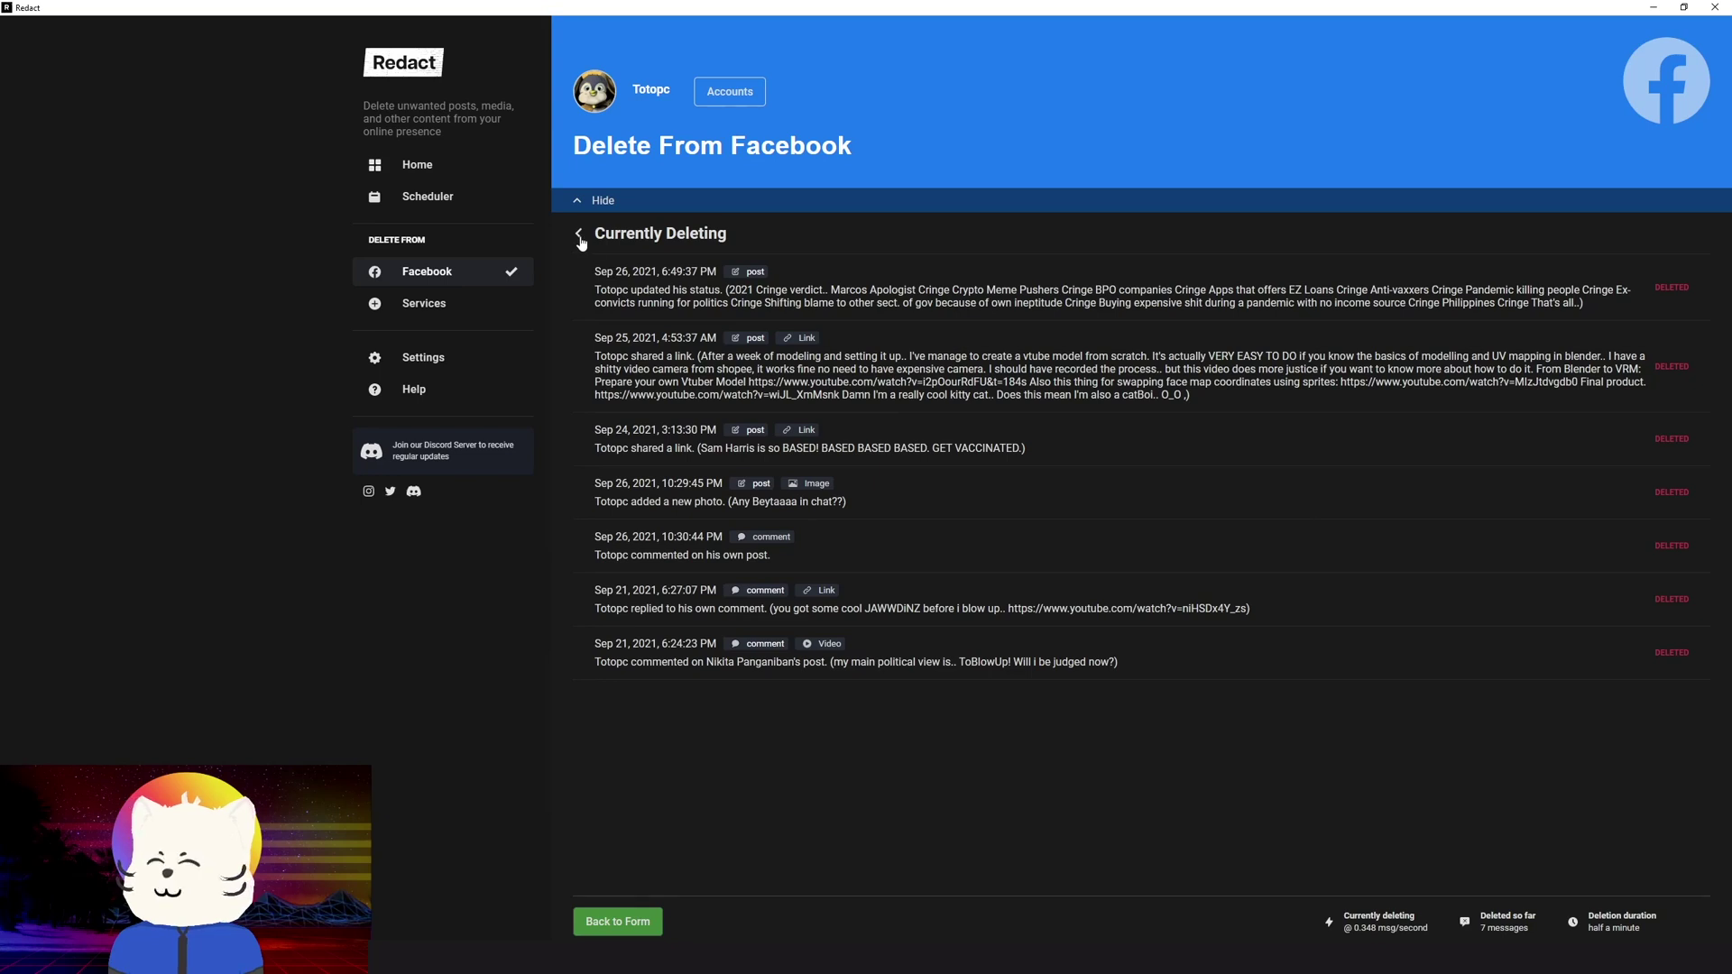
# Step: Go back to the form and set the Date Range to All time after trying Year, Month and Week
pyautogui.moveTo(582, 244); pyautogui.dragTo(631, 449)
pyautogui.click(631, 449)
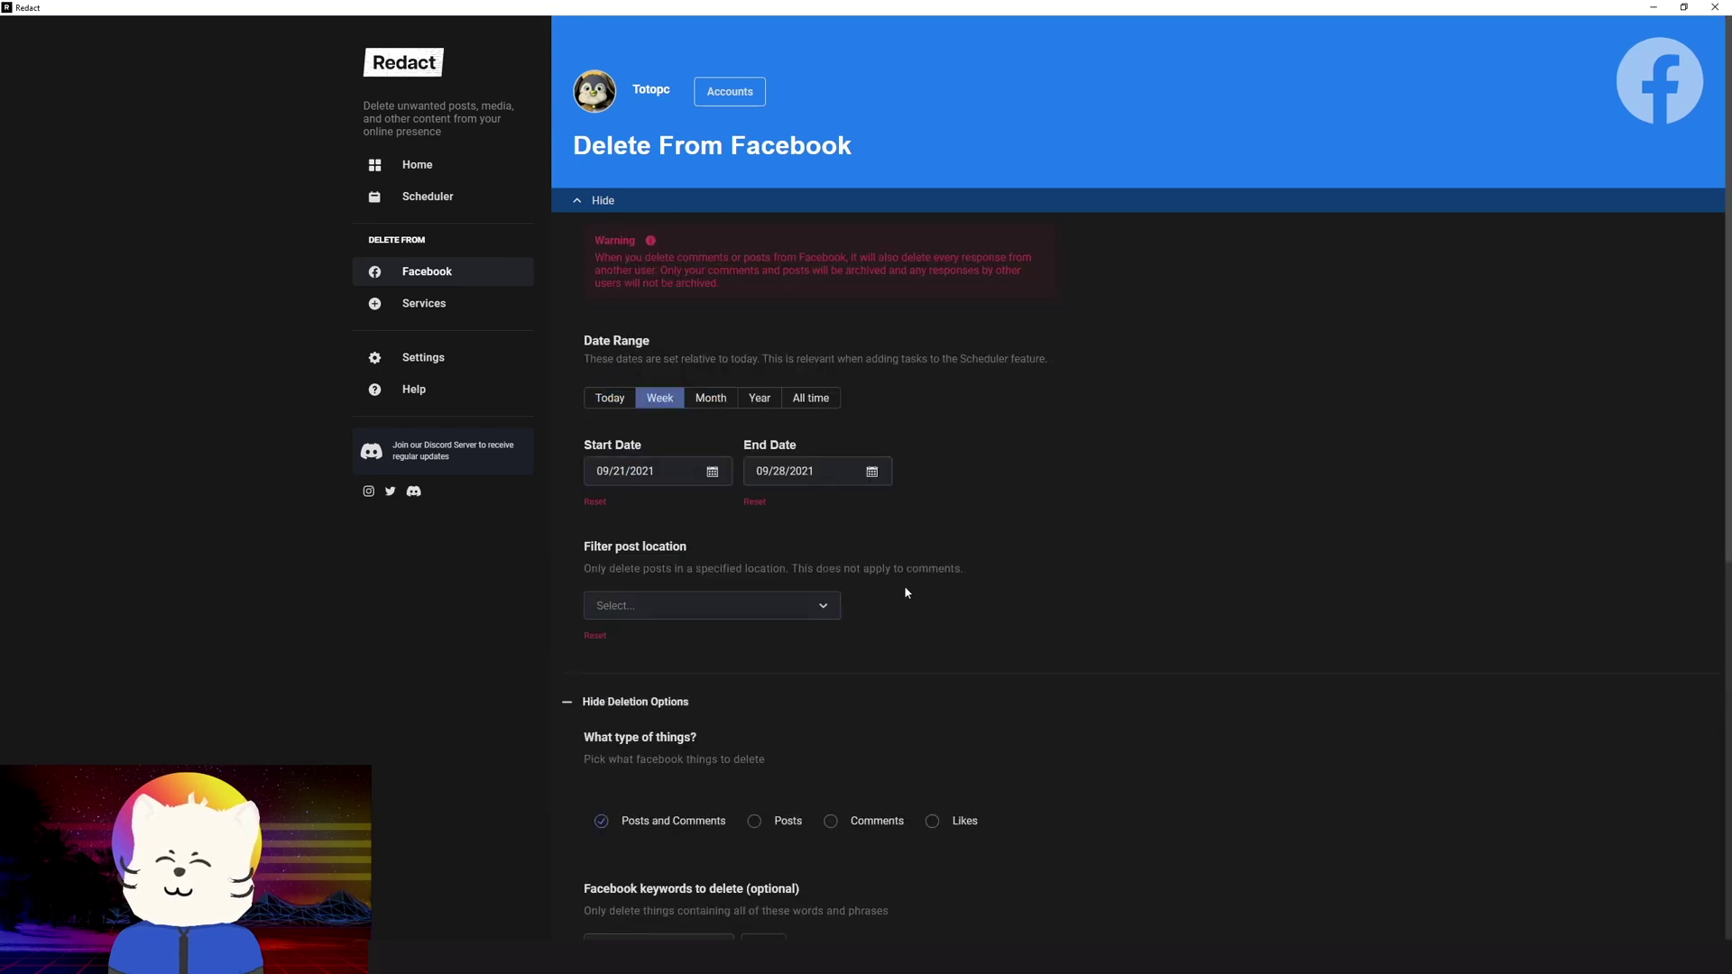
pyautogui.click(817, 400)
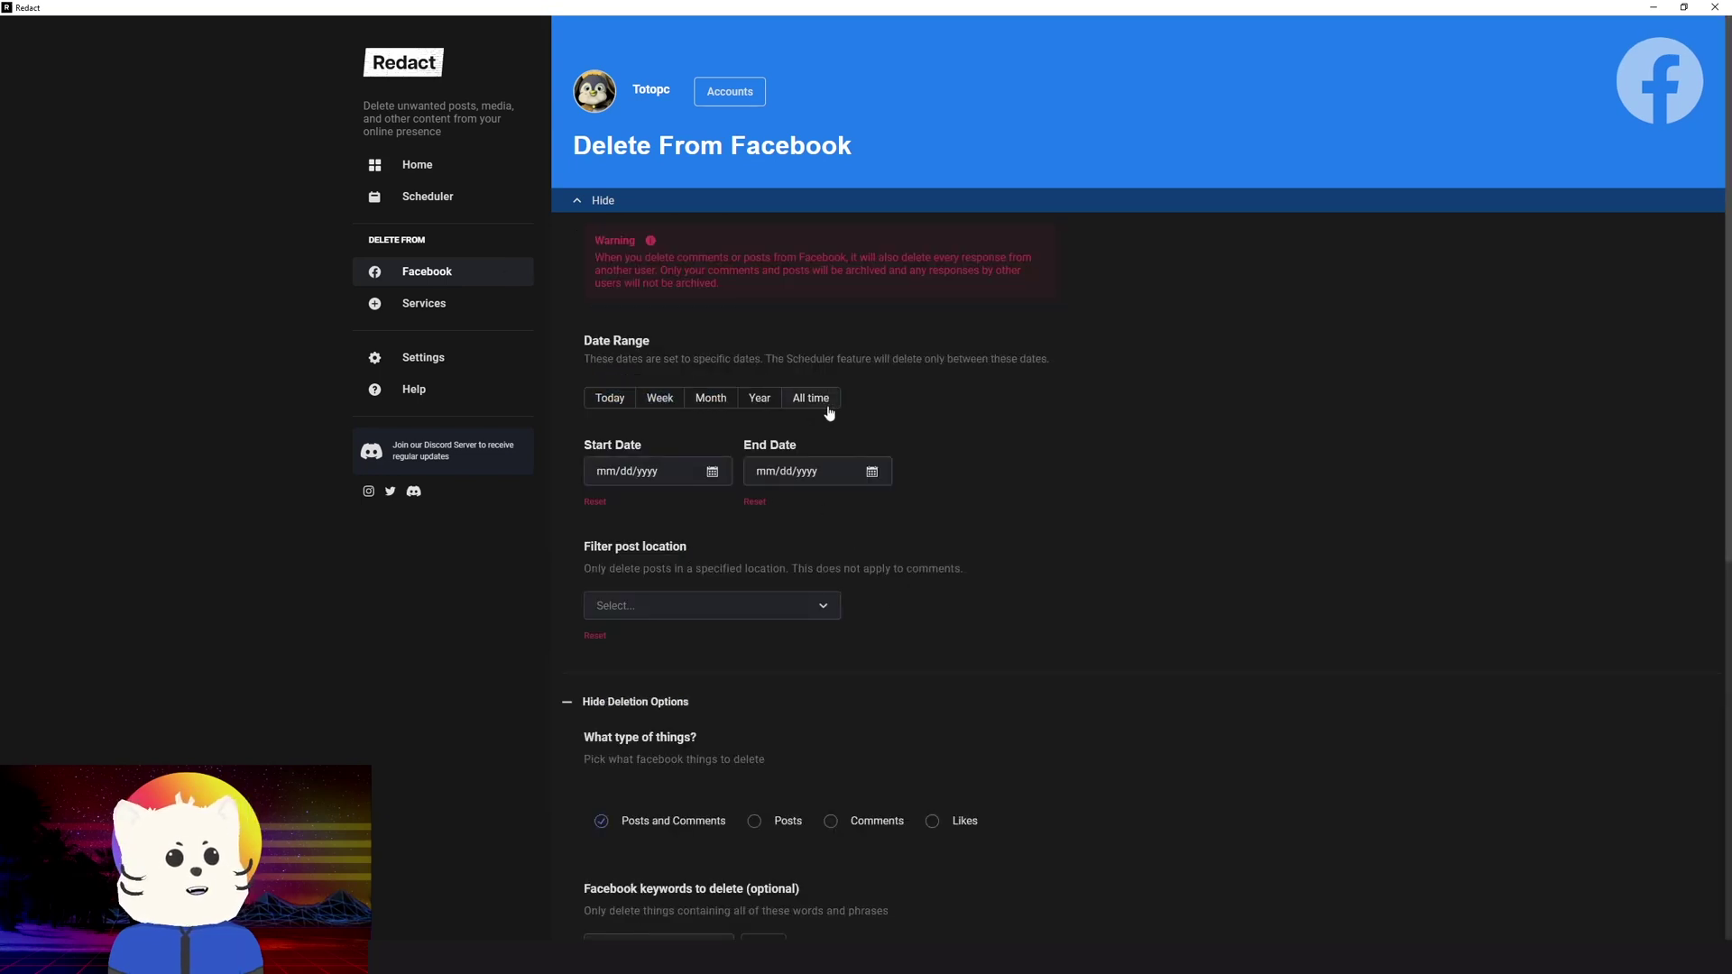
pyautogui.click(744, 400)
pyautogui.click(708, 400)
pyautogui.click(660, 400)
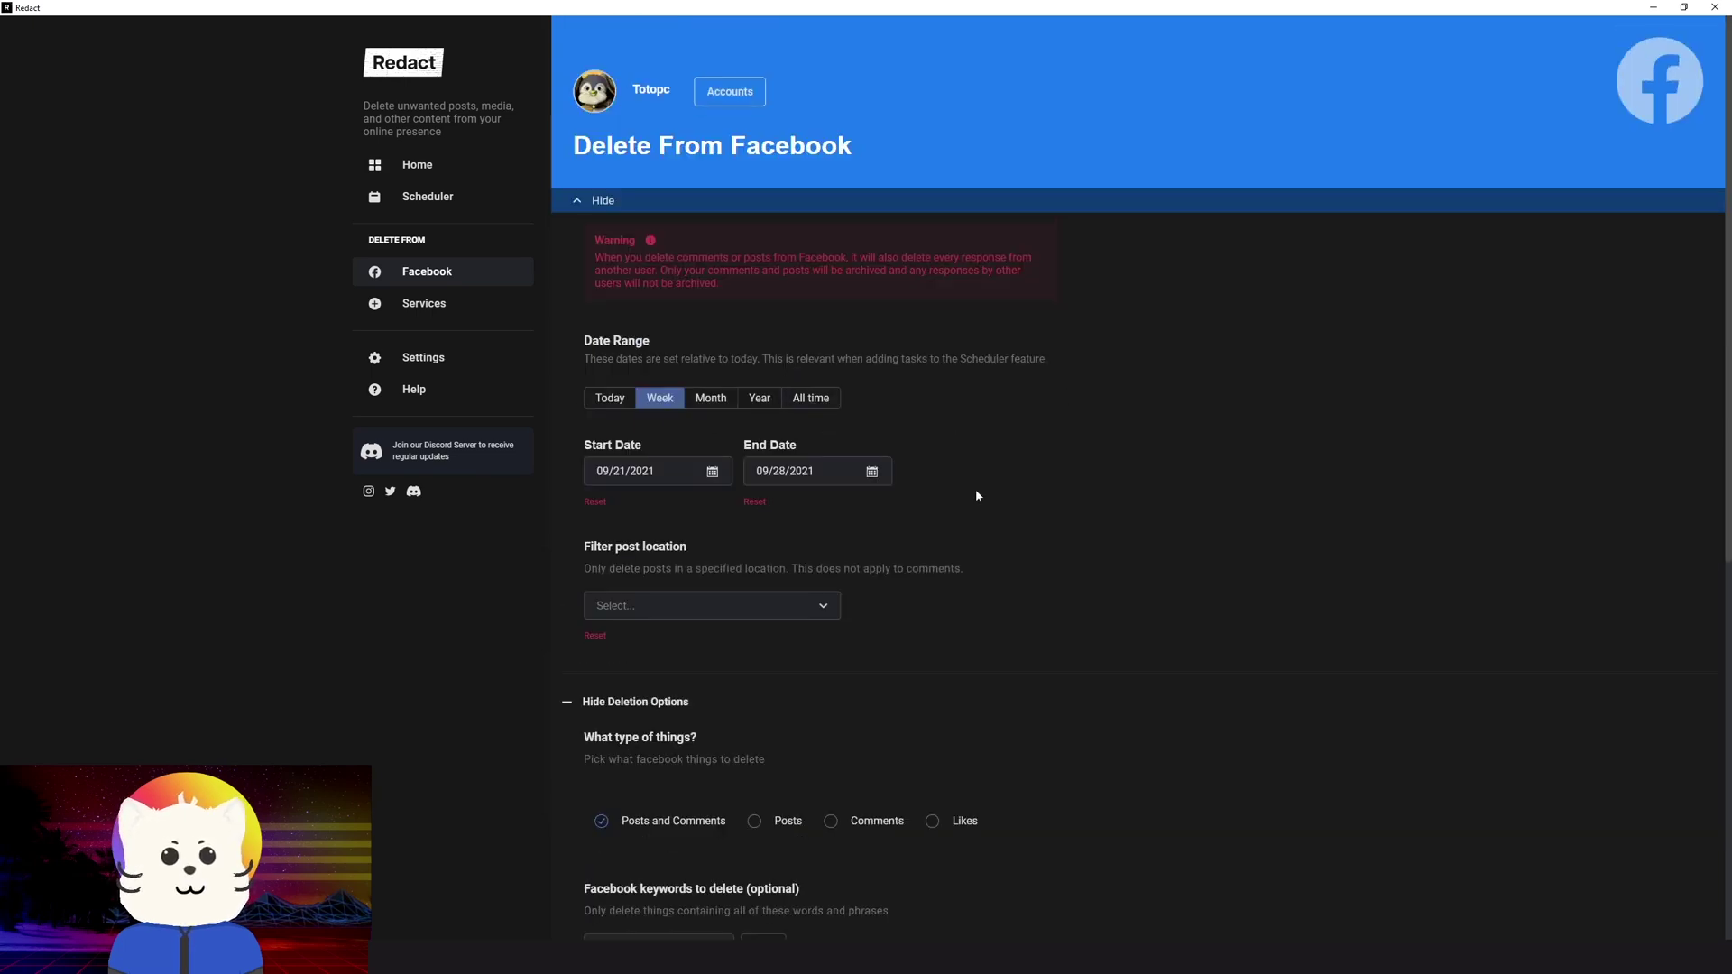
pyautogui.click(817, 400)
# Step: Change the type of things to delete to Likes
pyautogui.scroll(-3, 1014, 506)
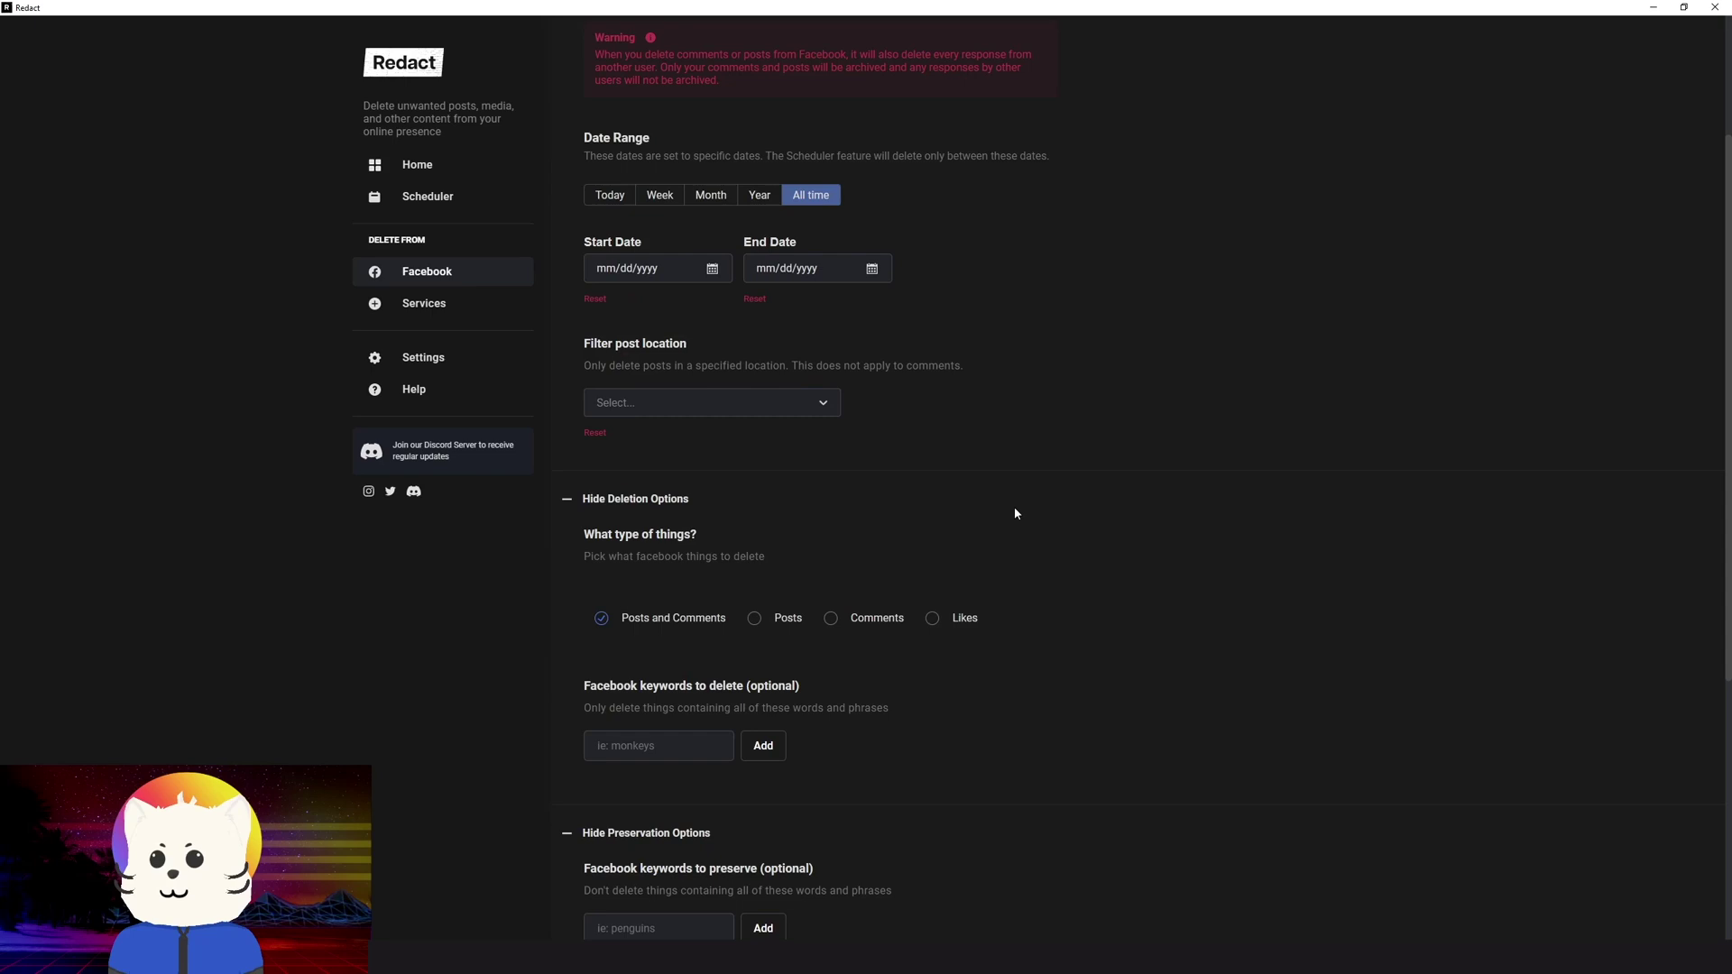
pyautogui.click(753, 551)
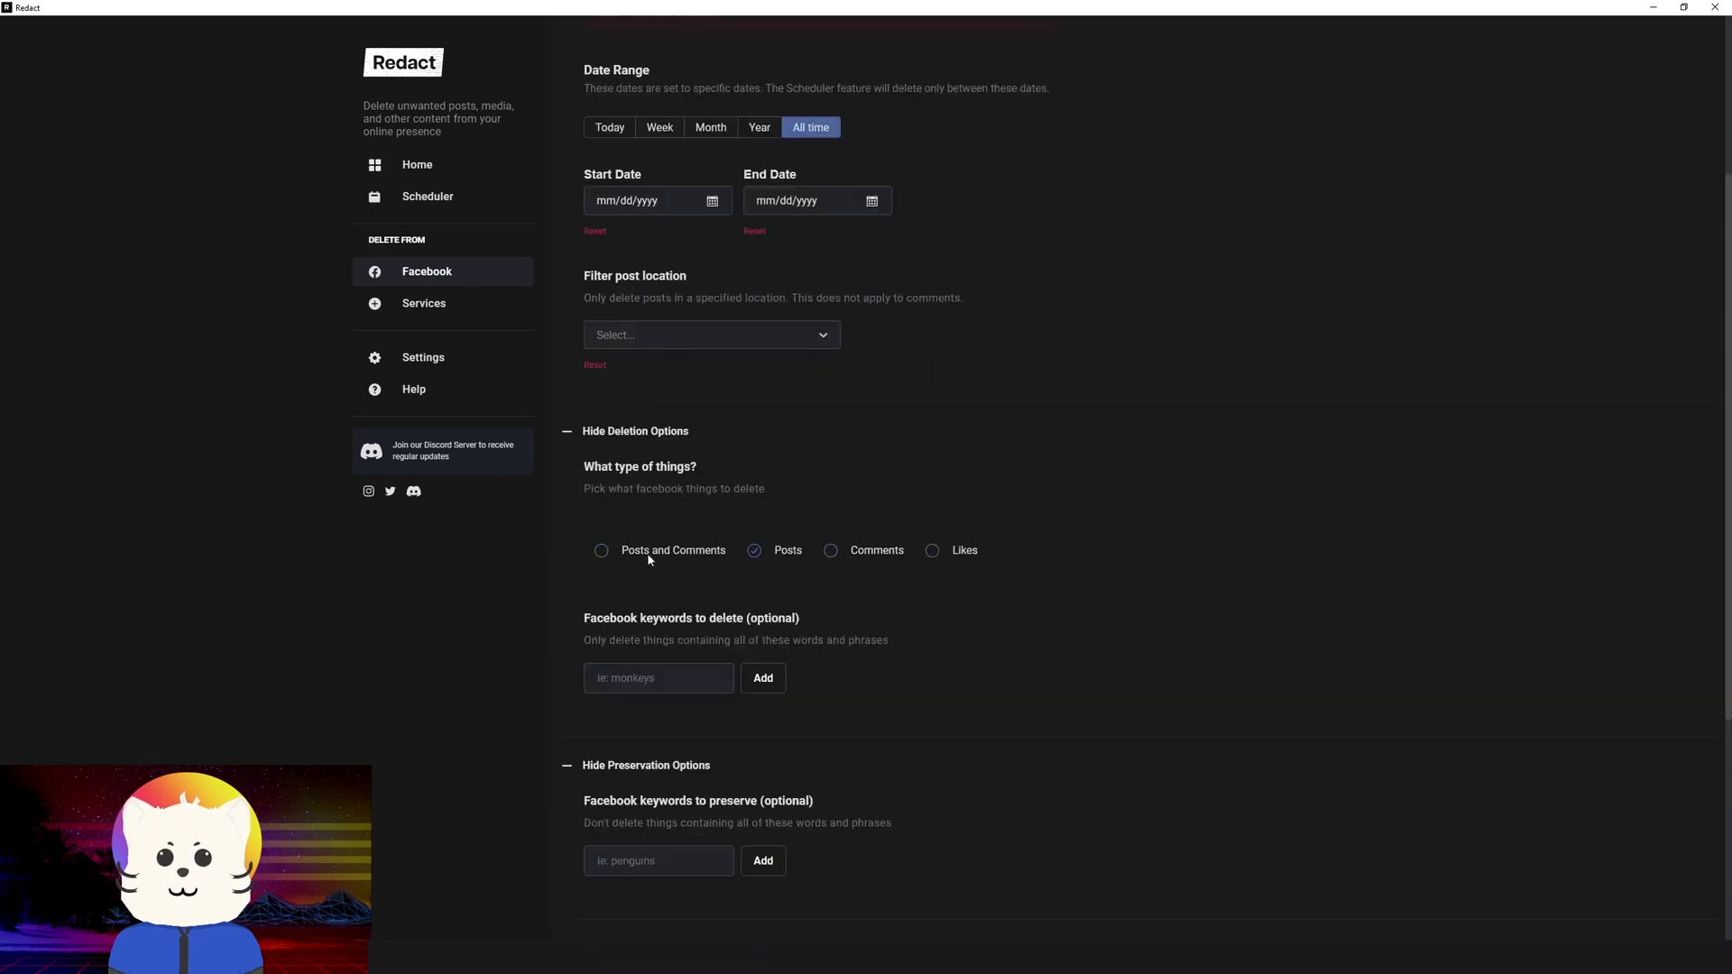
pyautogui.click(932, 551)
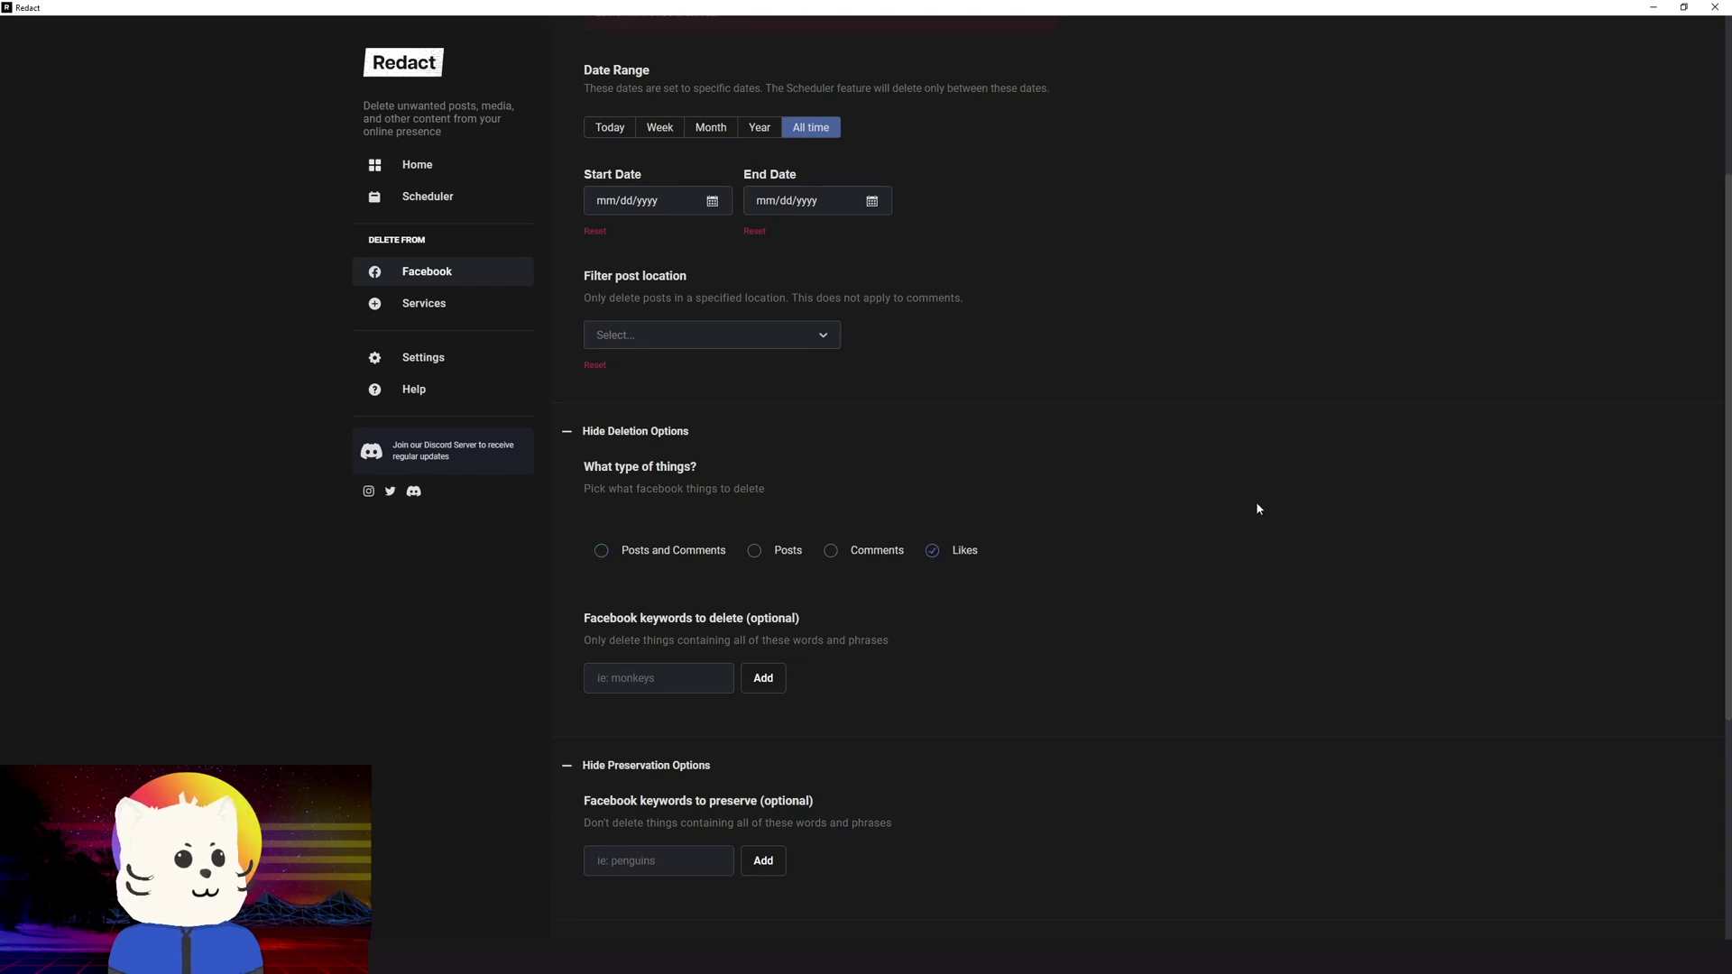
pyautogui.scroll(-3, 1071, 496)
pyautogui.scroll(6, 1071, 495)
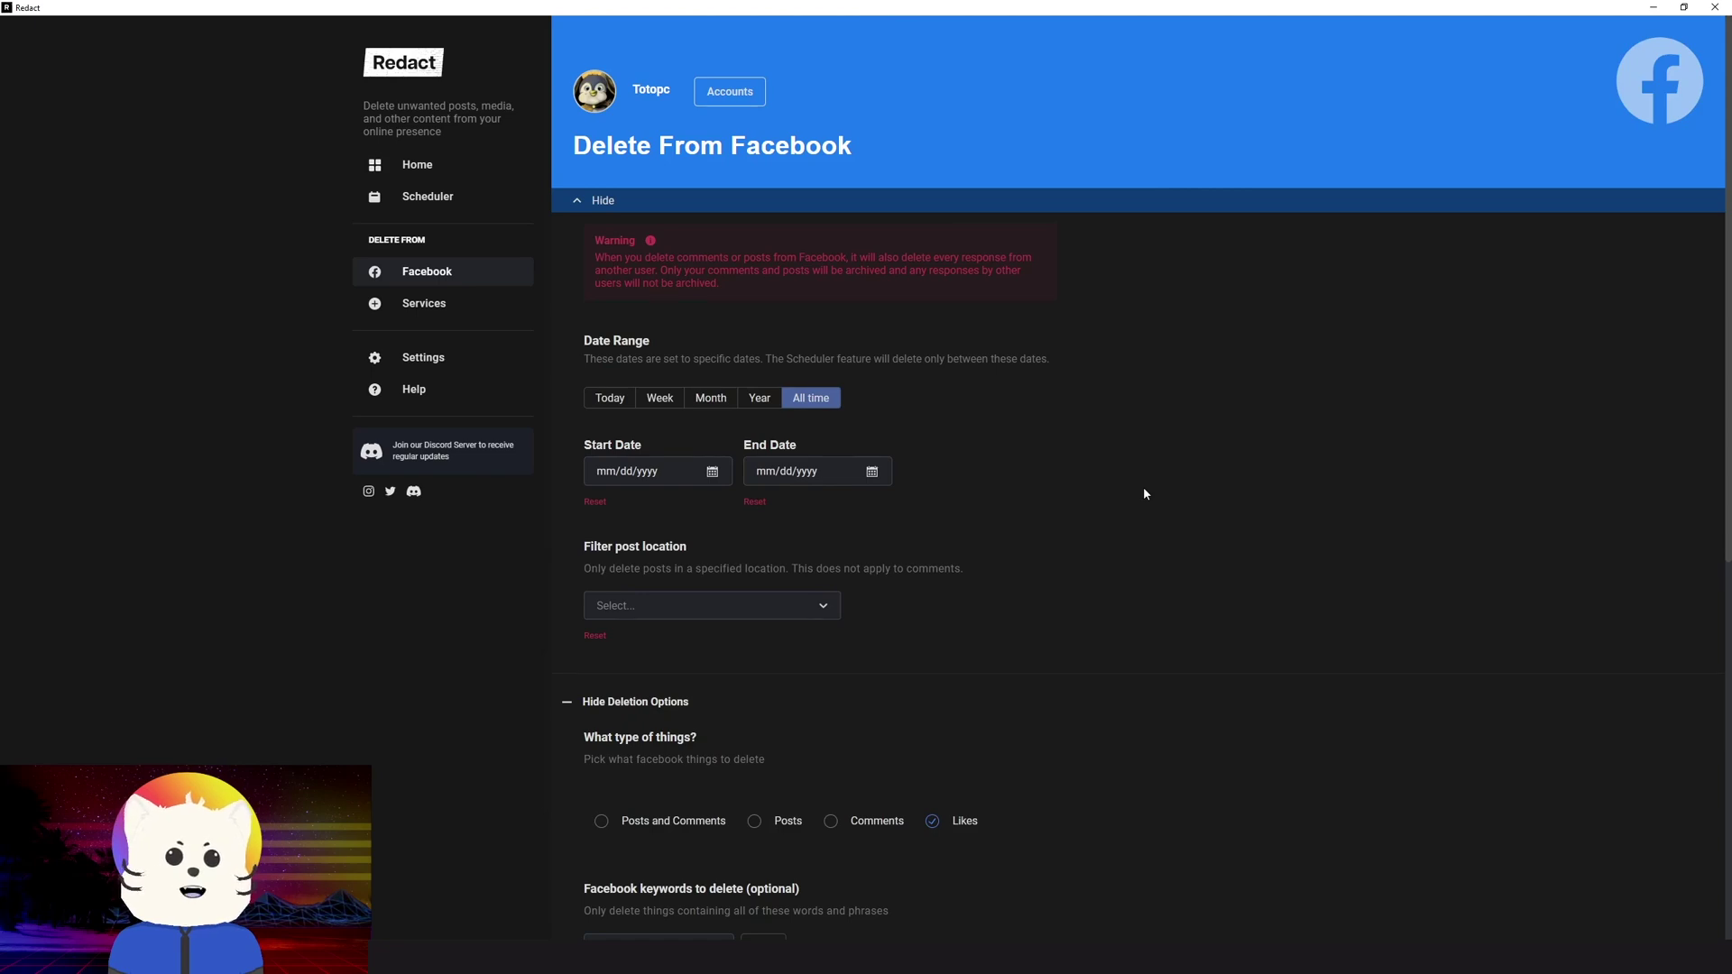
# Step: View the Facebook deletion archive in Notepad from Settings, then return to Redact's Settings page
pyautogui.click(444, 366)
pyautogui.click(808, 290)
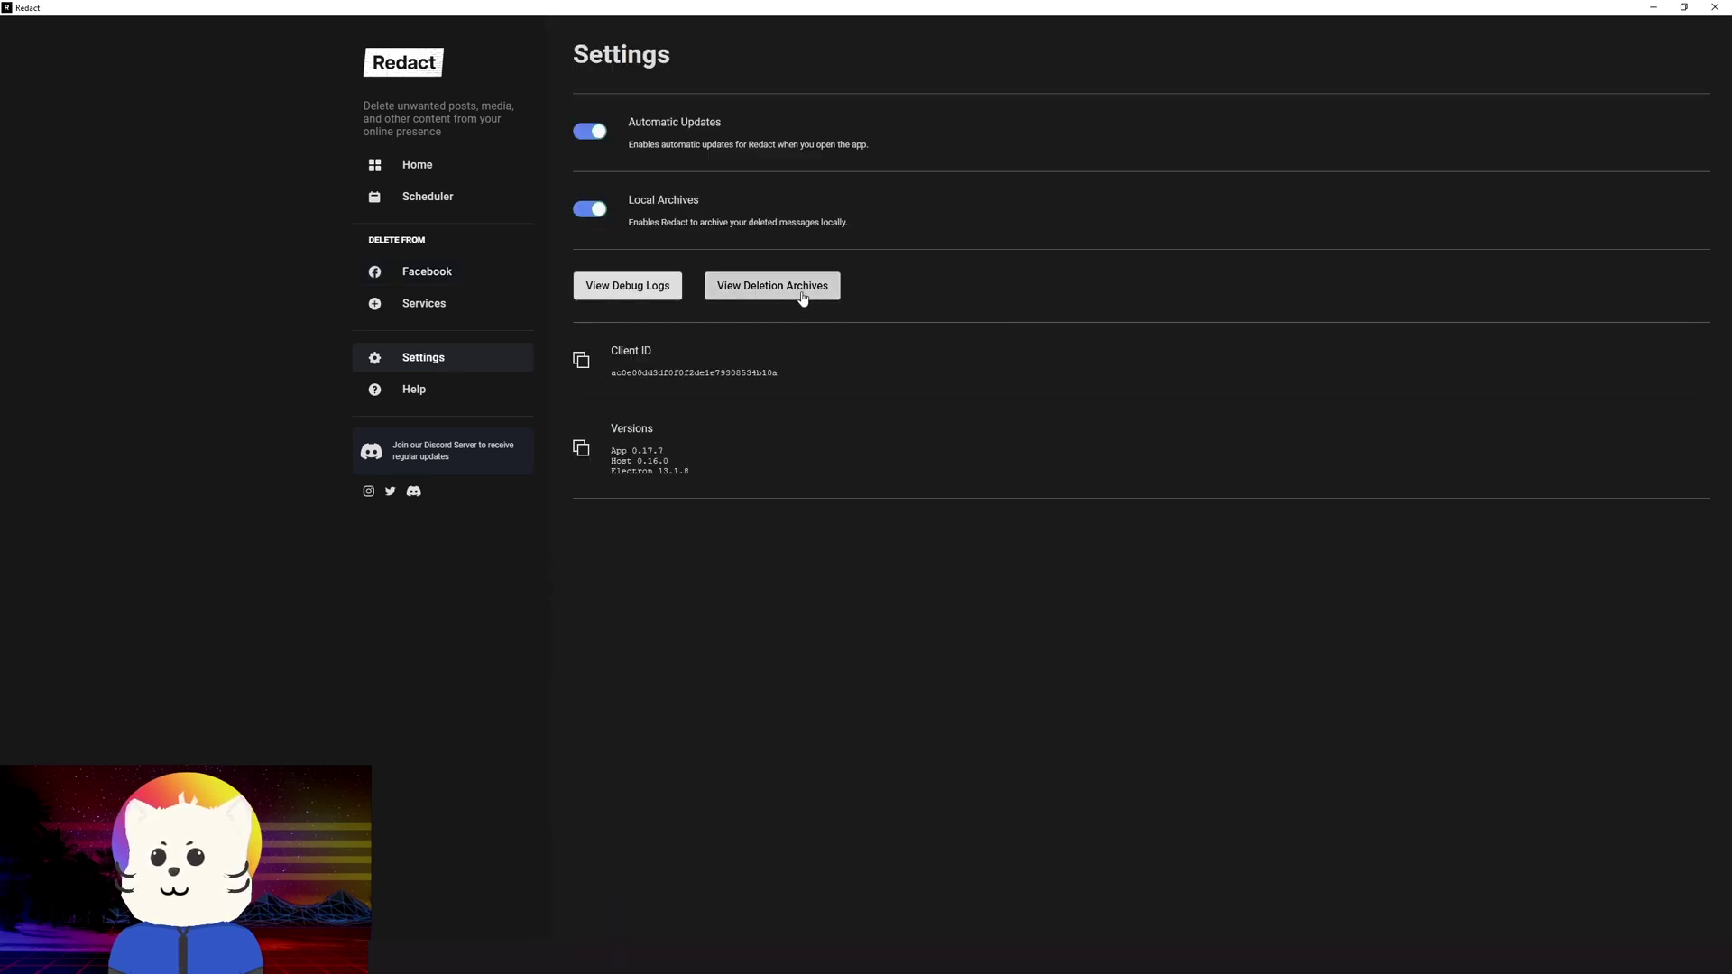
pyautogui.moveTo(397, 224); pyautogui.dragTo(559, 334)
pyautogui.click(984, 432)
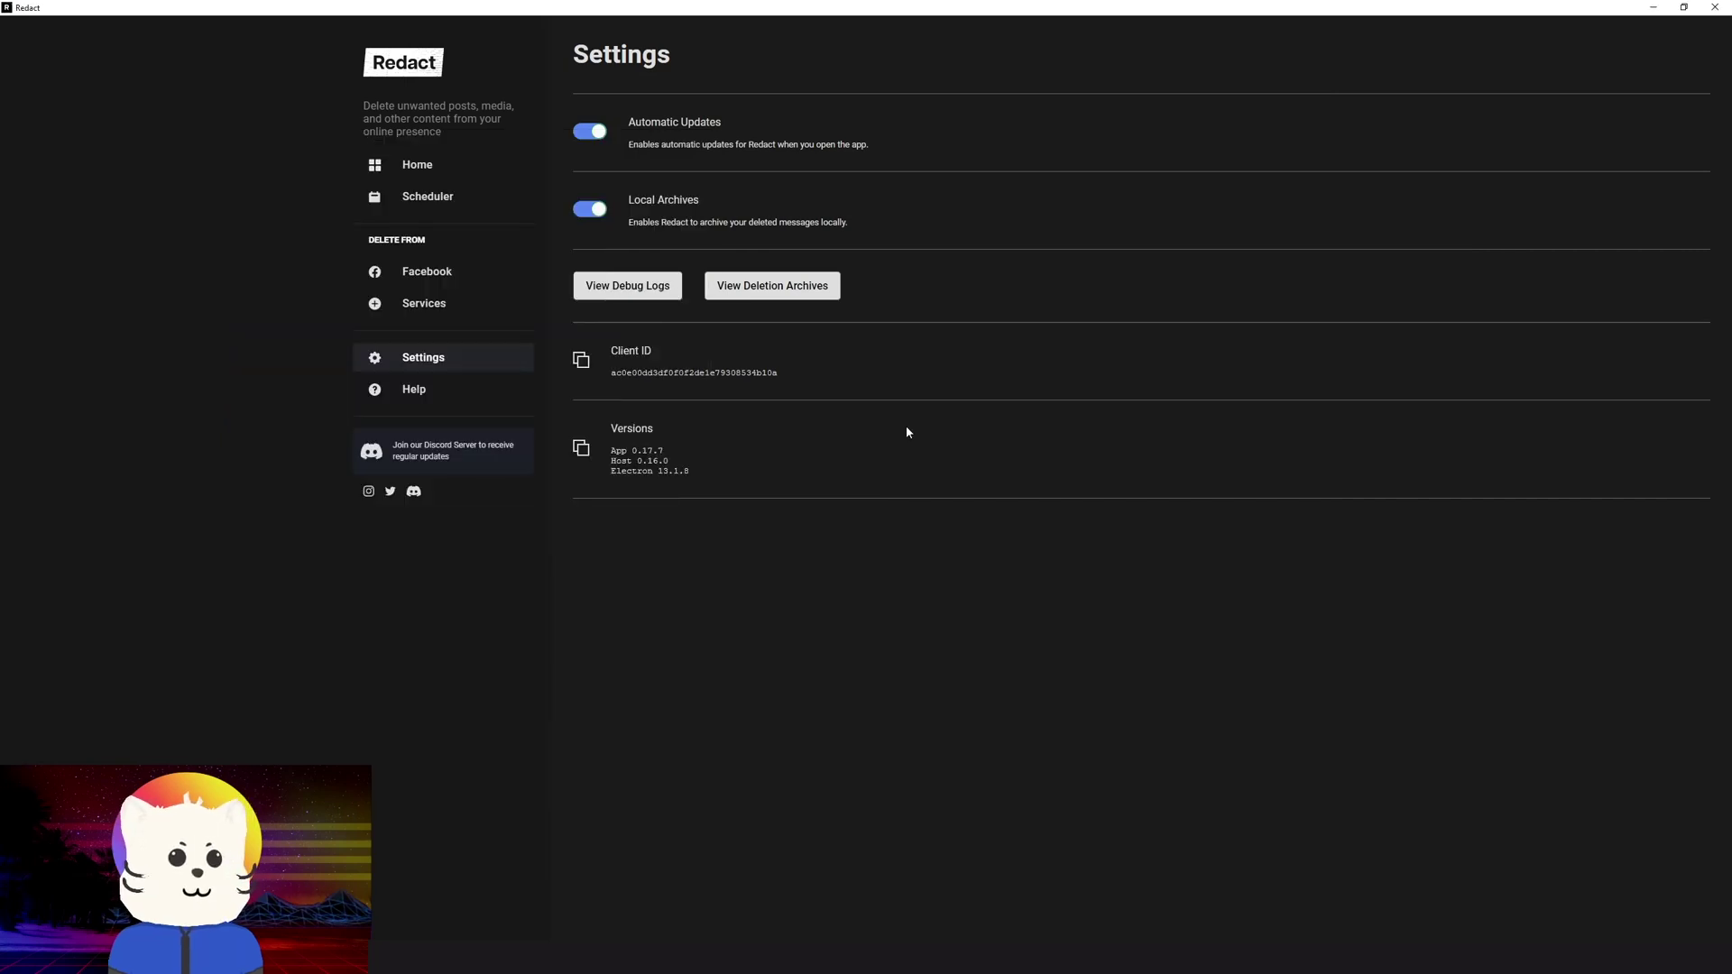